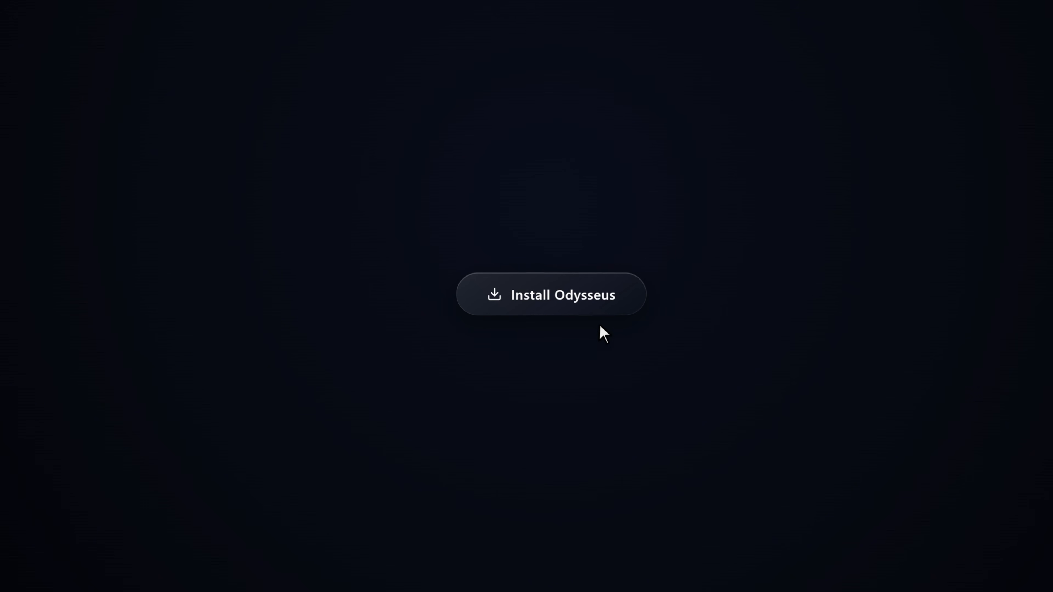
left_click(583, 309)
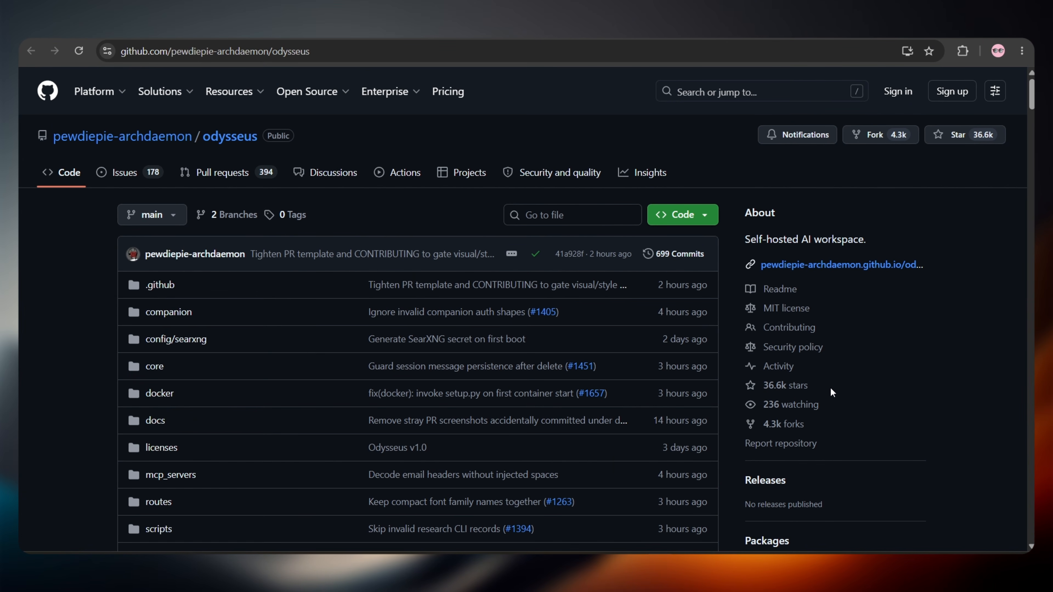
Step: Review the Odysseus repository's README down to the Native Windows manual installation commands, focusing on the git clone line
scroll(28, 394, "down", 20)
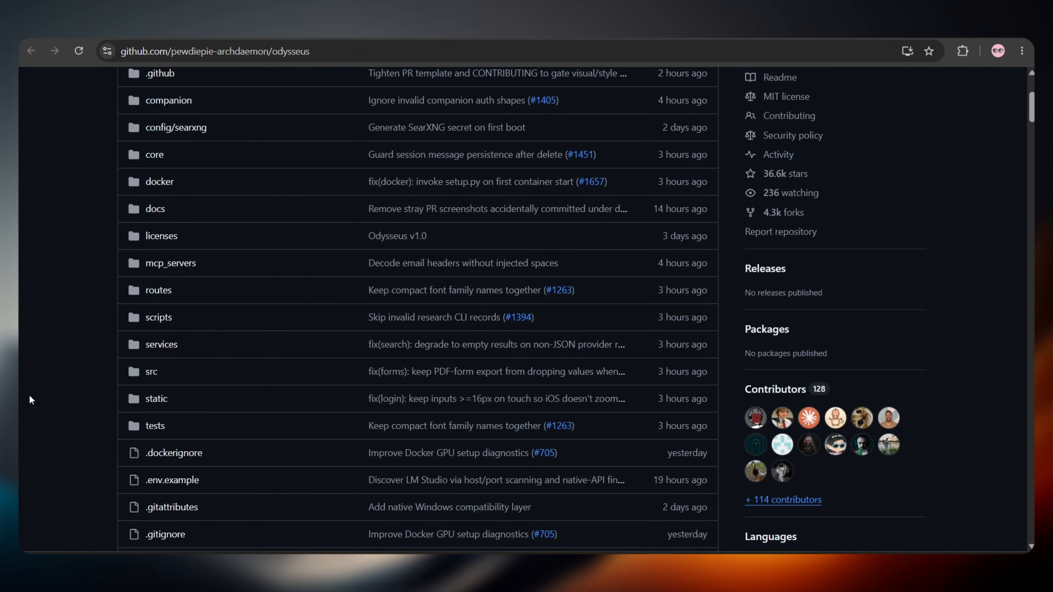
scroll(28, 394, "down", 15)
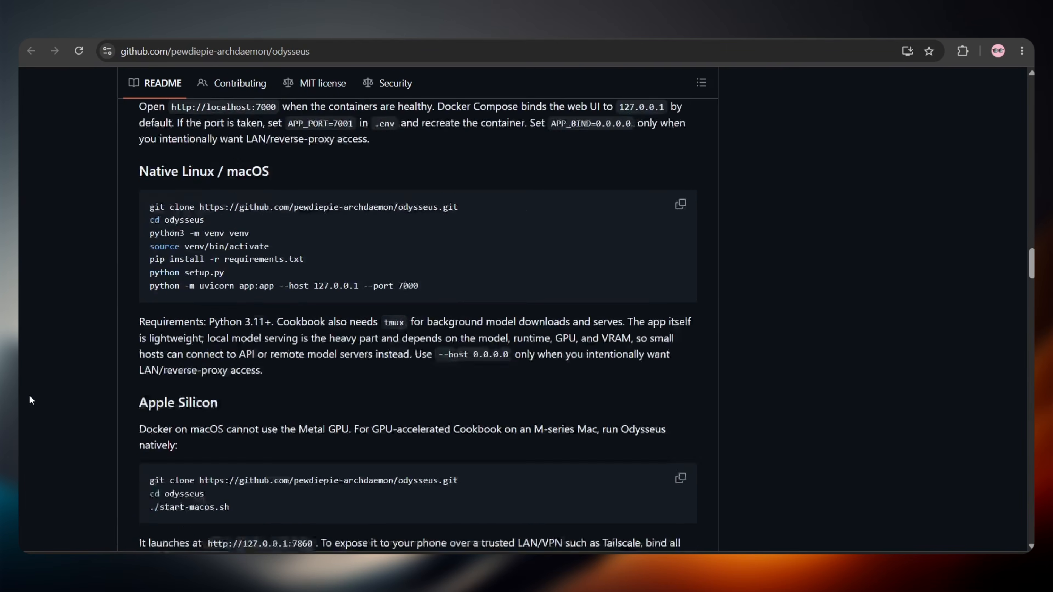
left_click_drag(238, 242, 156, 239)
left_click(143, 241)
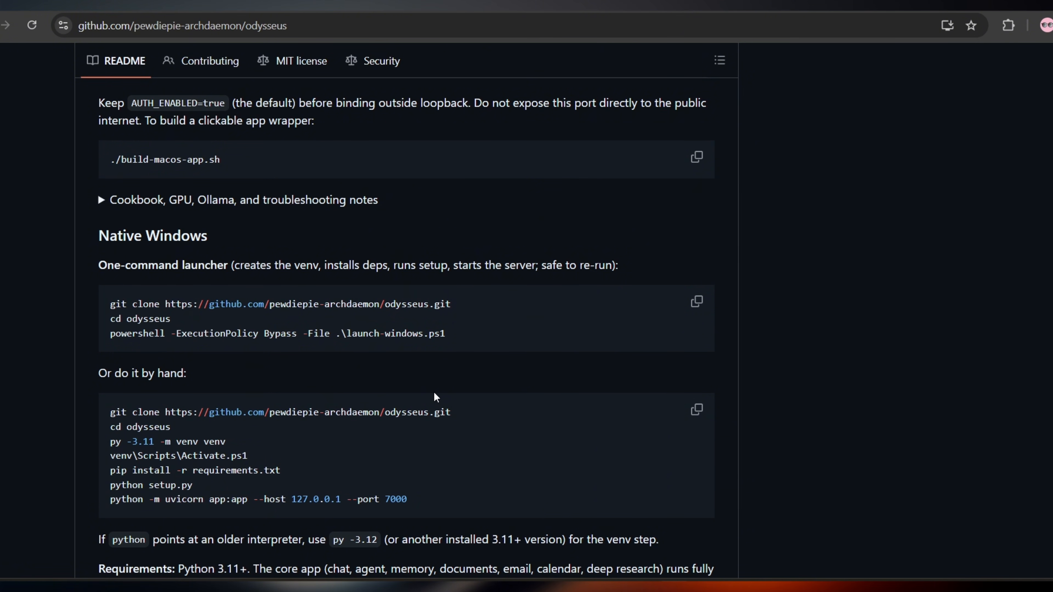
scroll(259, 324, "down", 2)
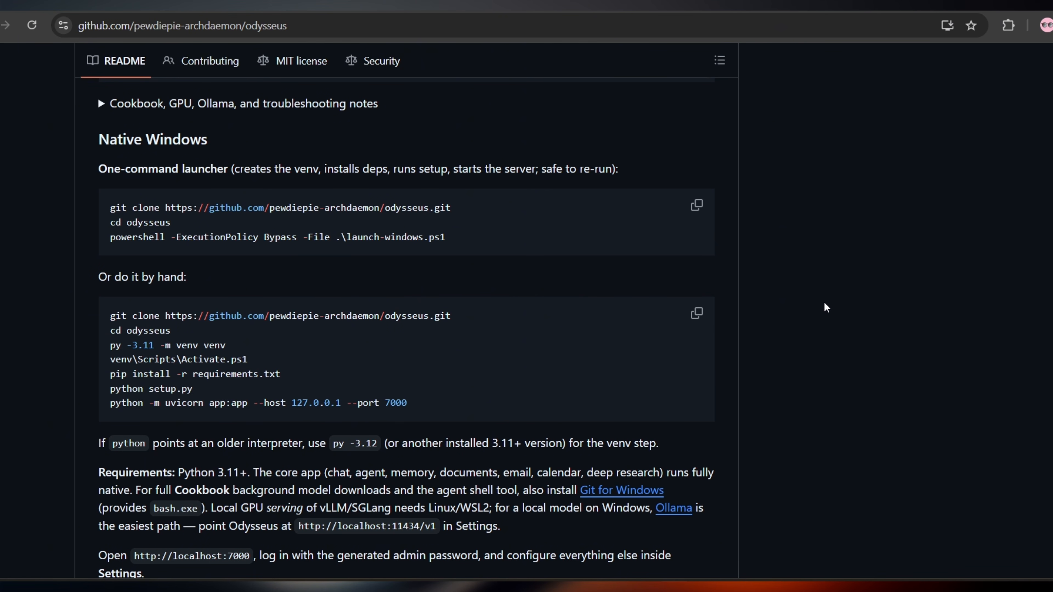
left_click_drag(452, 317, 108, 318)
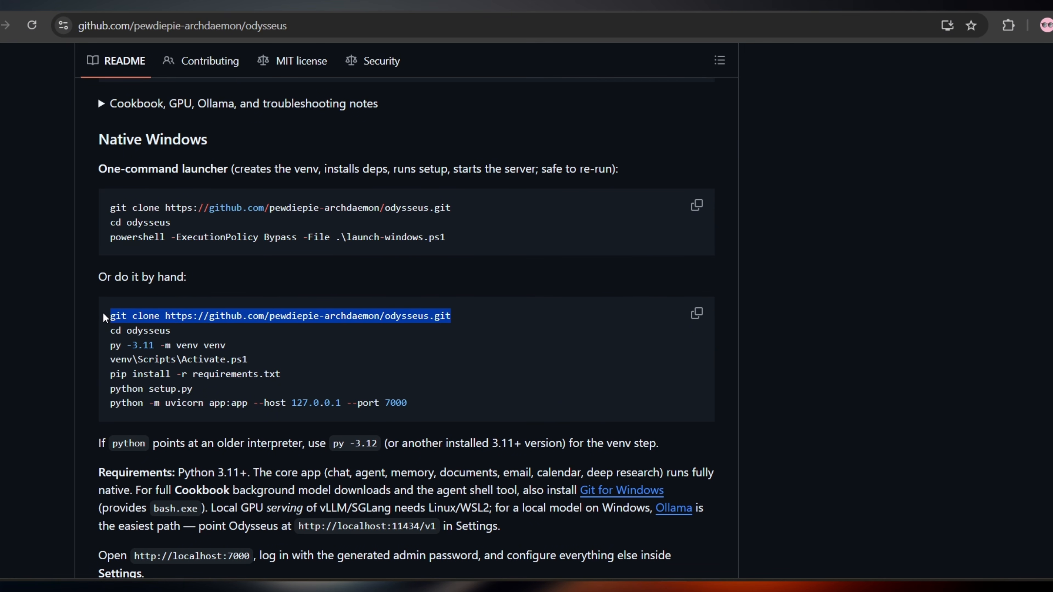
scroll(244, 467, "down", 8)
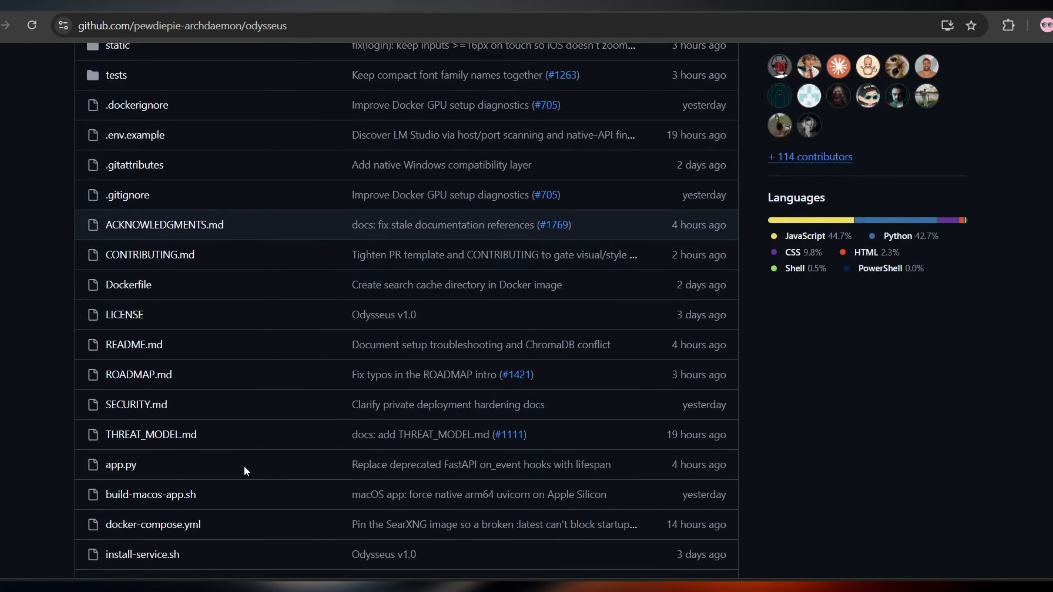
scroll(244, 468, "down", 6)
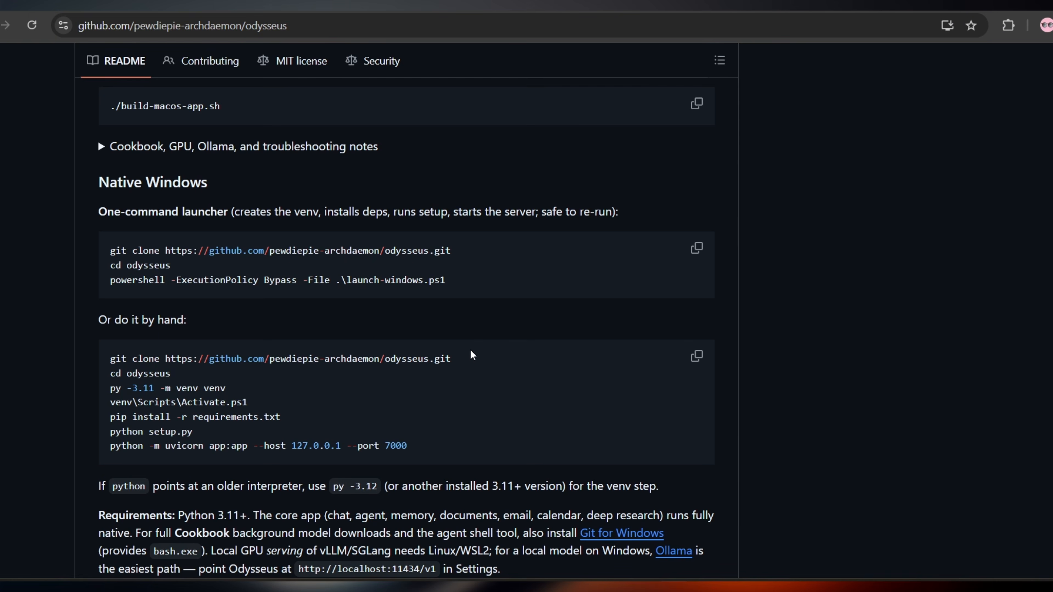
left_click_drag(452, 358, 105, 363)
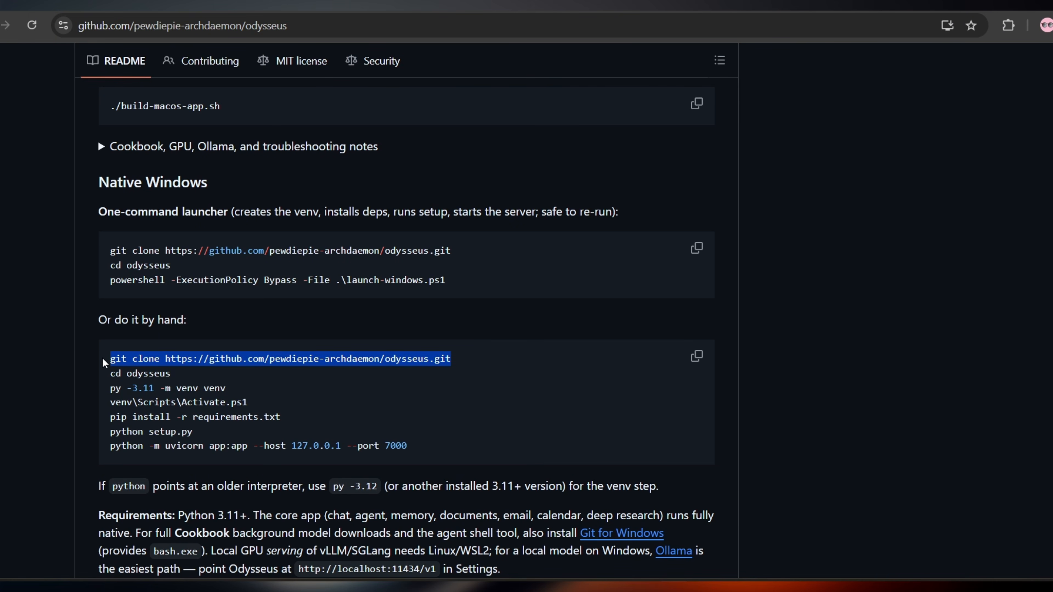
left_click(80, 355)
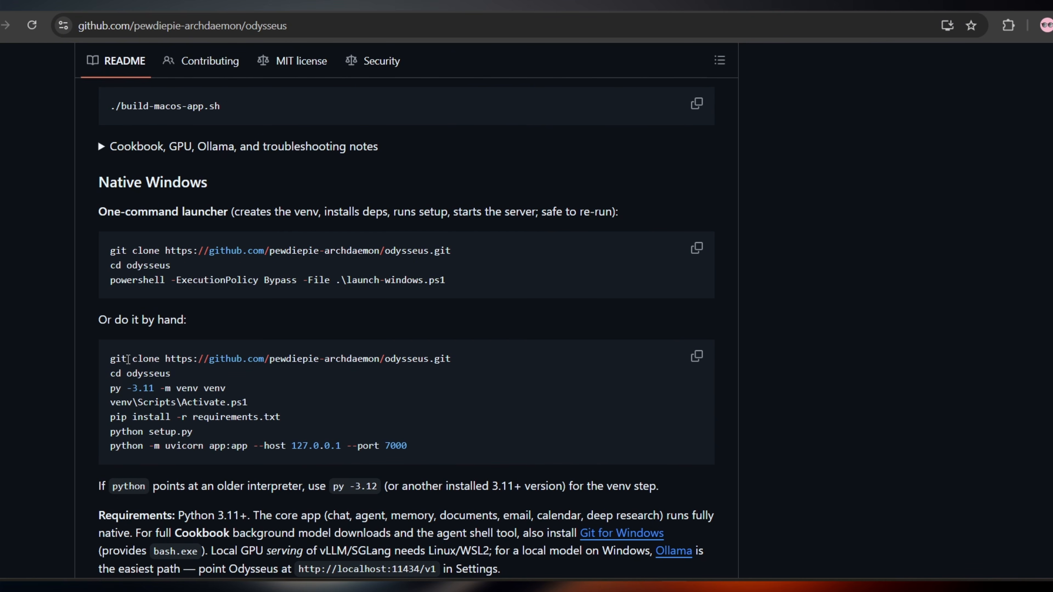
left_click_drag(128, 359, 106, 362)
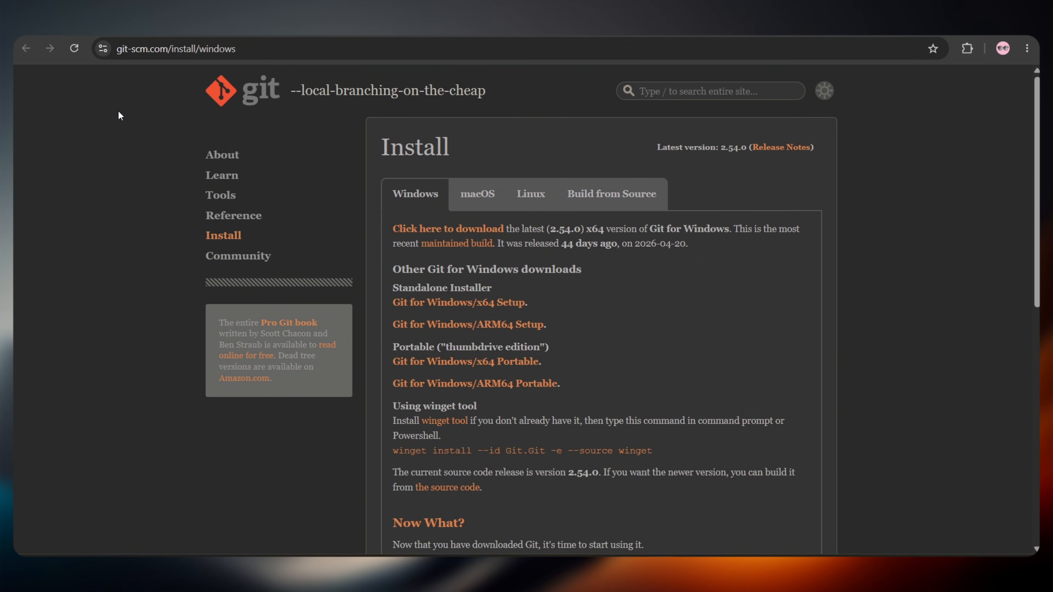
Step: Download the Git for Windows/x64 Setup, install Git 2.54.0 with the default options, and return to the Odysseus README
left_click(431, 304)
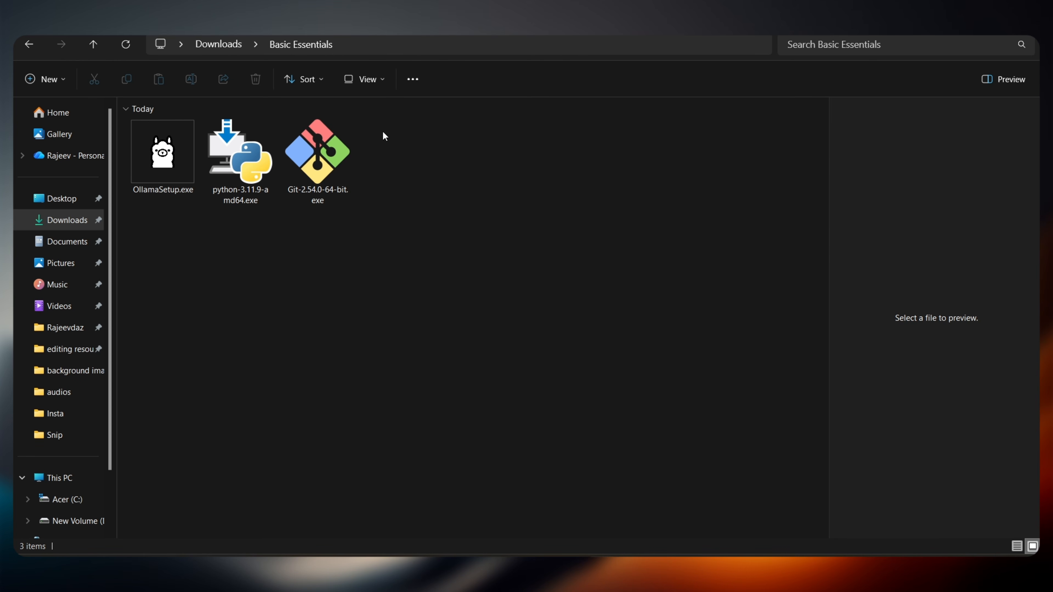
double_click(314, 157)
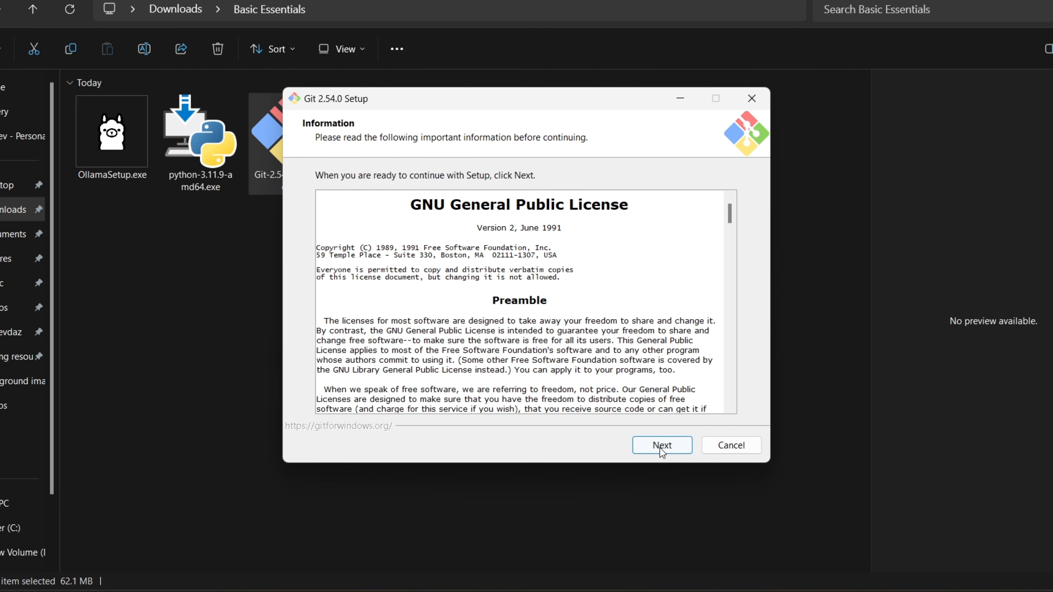
left_click(660, 446)
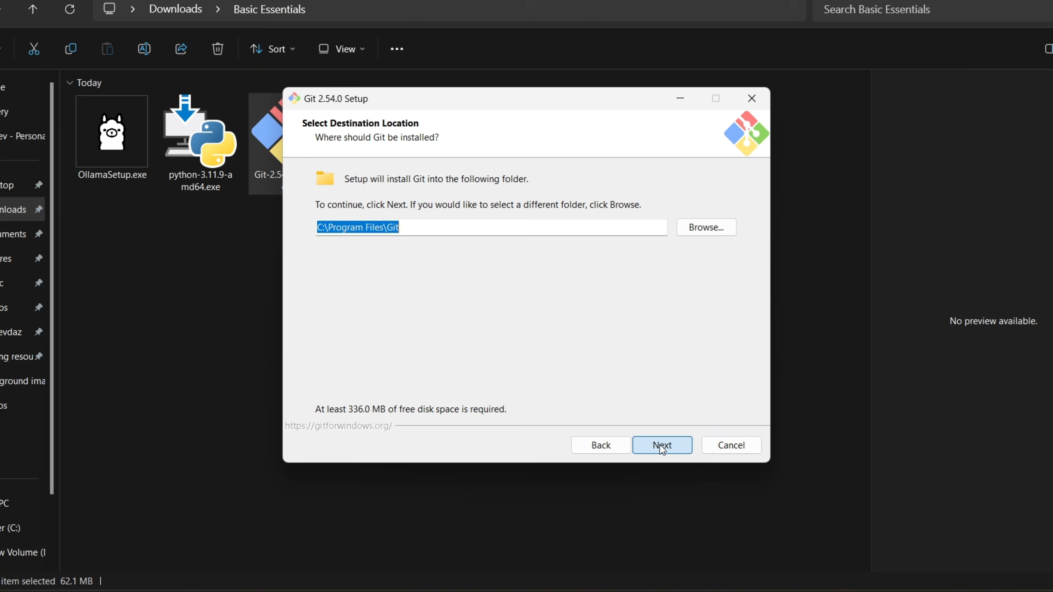
left_click(660, 446)
left_click(660, 446)
left_click(660, 446)
left_click(661, 445)
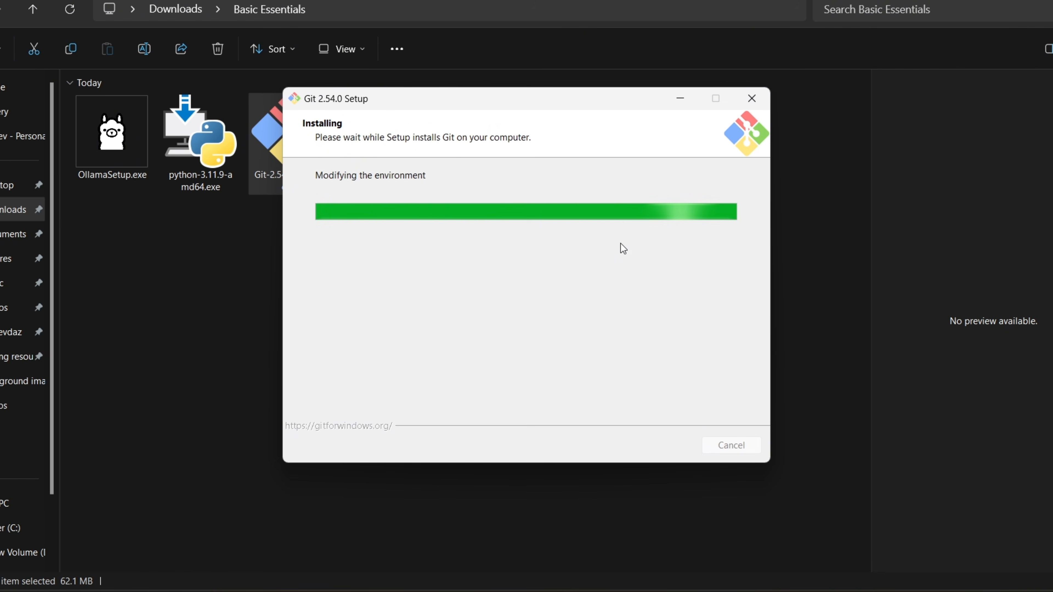
left_click(653, 443)
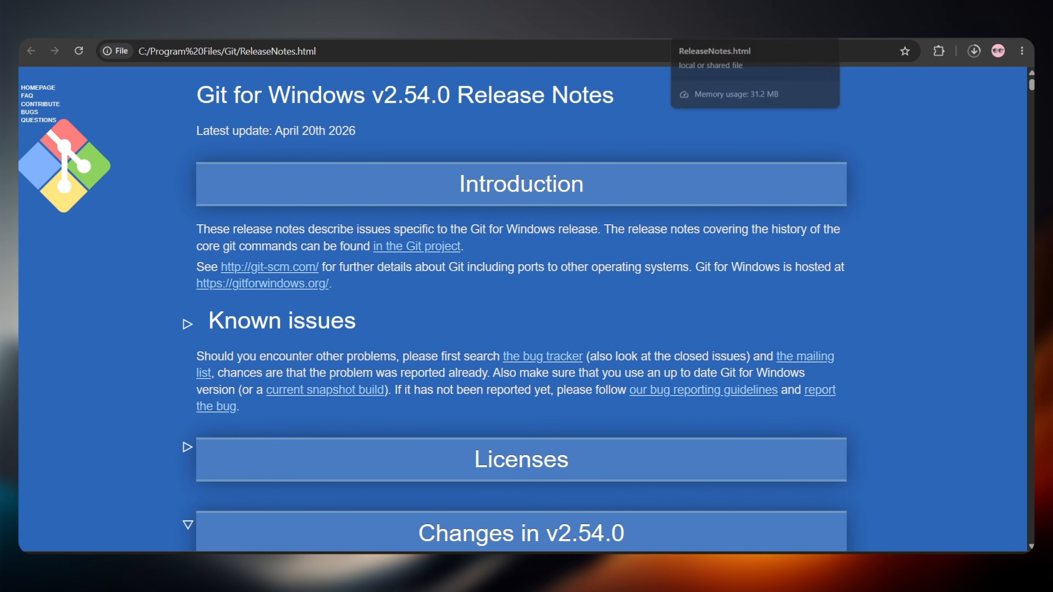
left_click(822, 26)
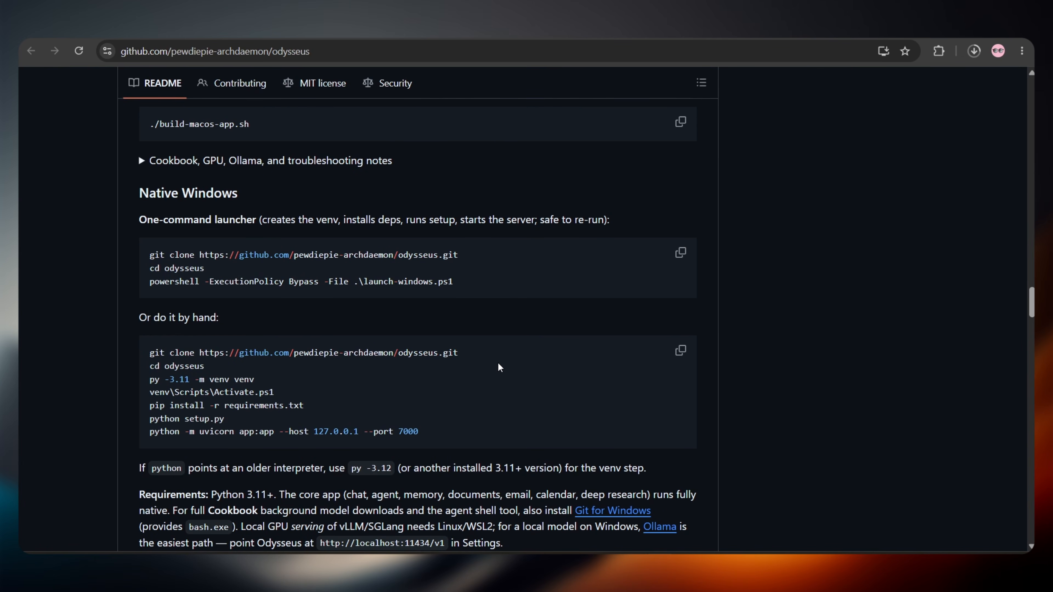
Step: Copy the README's git clone command for the odysseus repository and run it in Windows PowerShell
left_click_drag(493, 353, 145, 350)
key("ctrl+c")
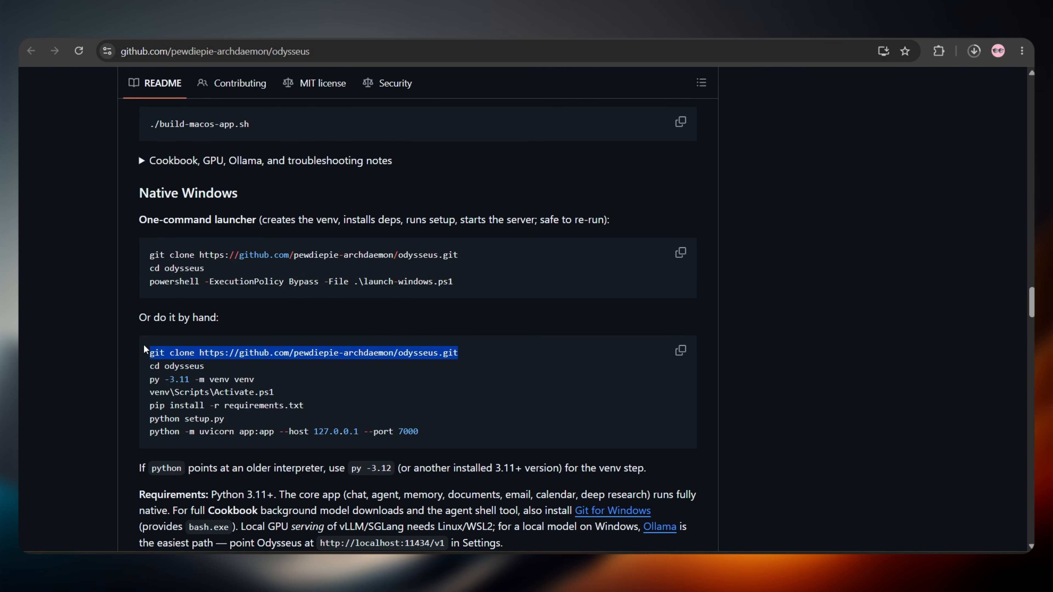
key("super")
left_click(438, 155)
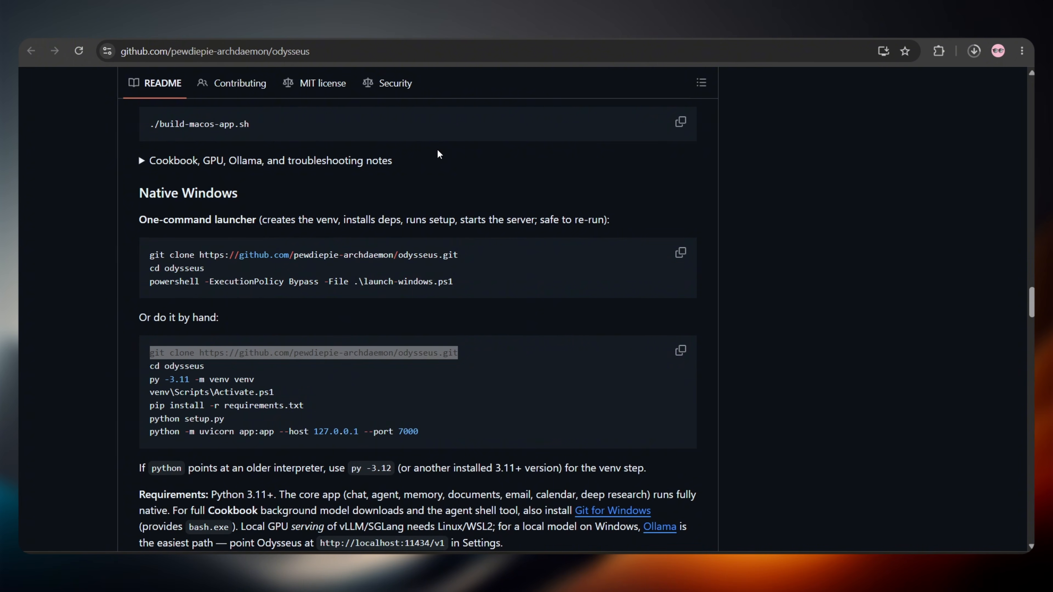
left_click_drag(394, 60, 426, 102)
key("ctrl+v")
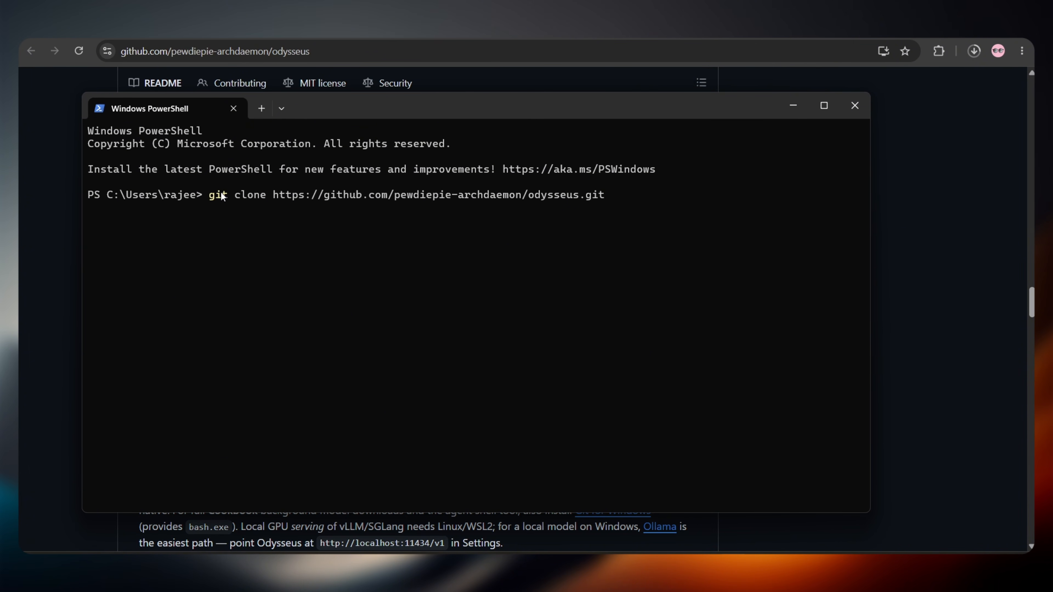
key("Return")
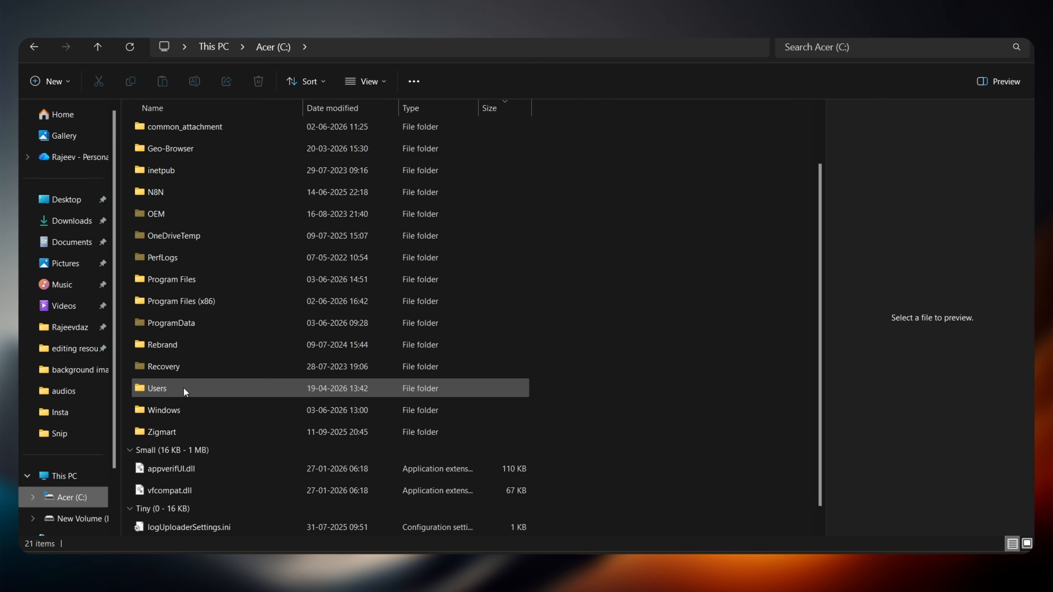
Step: Open the cloned odysseus folder inside the user's home folder on drive C and look through its contents
double_click(184, 388)
double_click(191, 195)
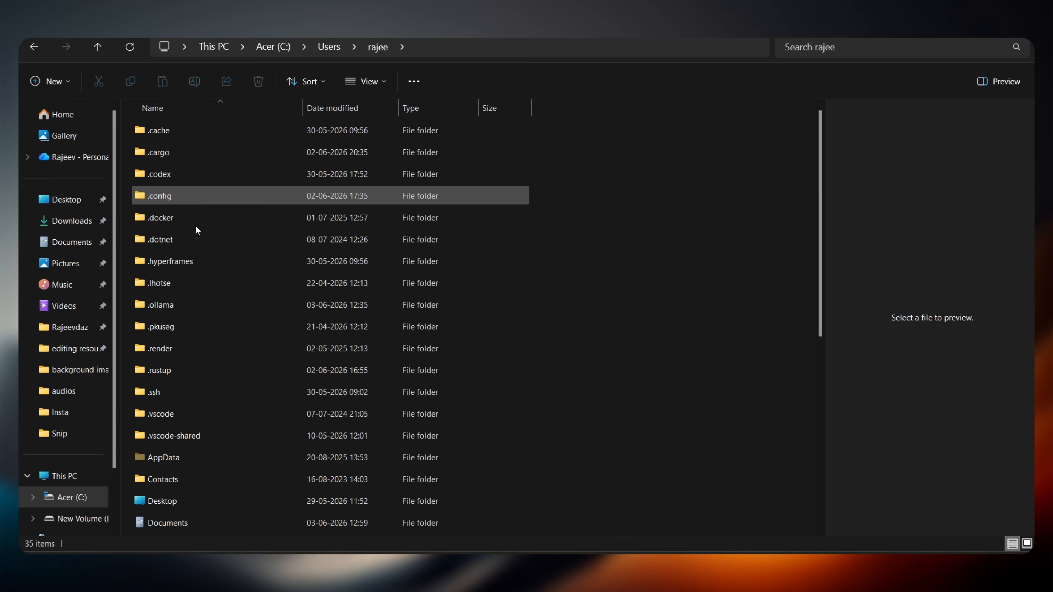
scroll(201, 393, "down", 2)
scroll(200, 393, "down", 2)
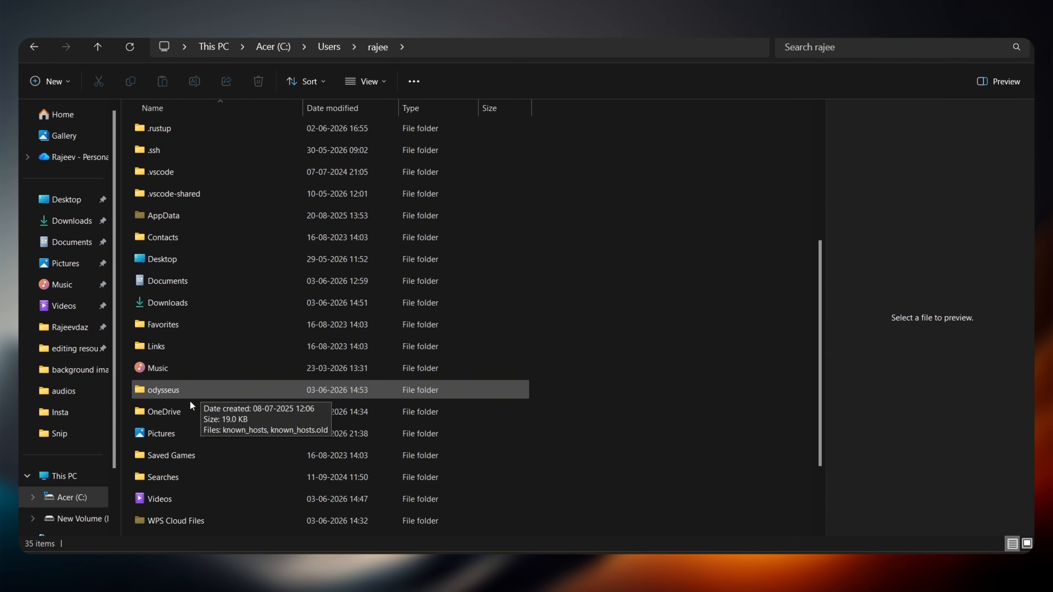
double_click(196, 391)
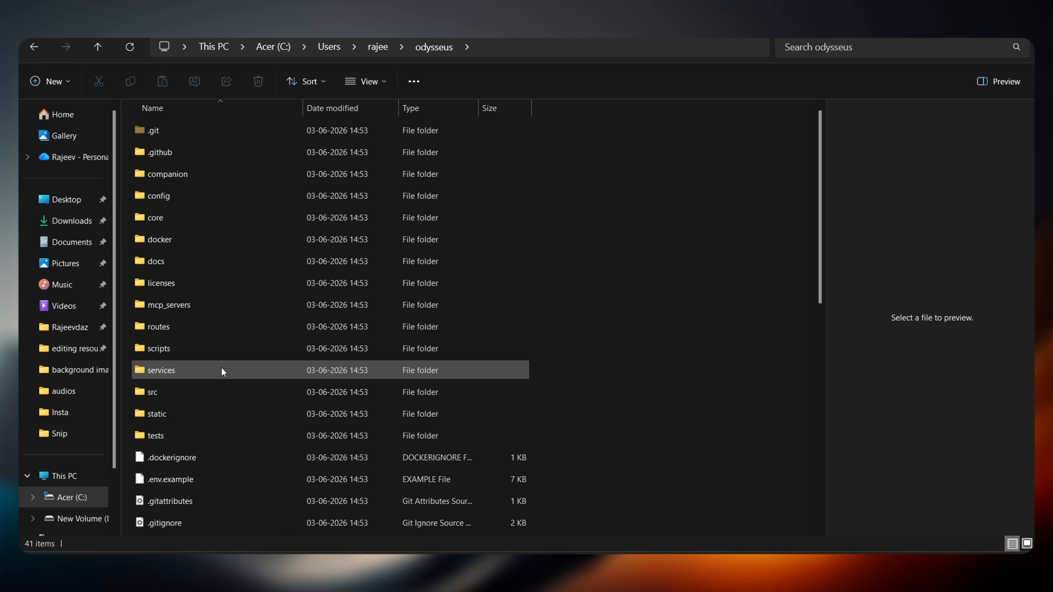
scroll(222, 368, "down", 3)
Step: Copy the cd odysseus command from the README and run it in PowerShell to enter the project folder
key("alt+Tab")
left_click_drag(222, 370, 152, 370)
key("ctrl+c")
key("alt+Tab")
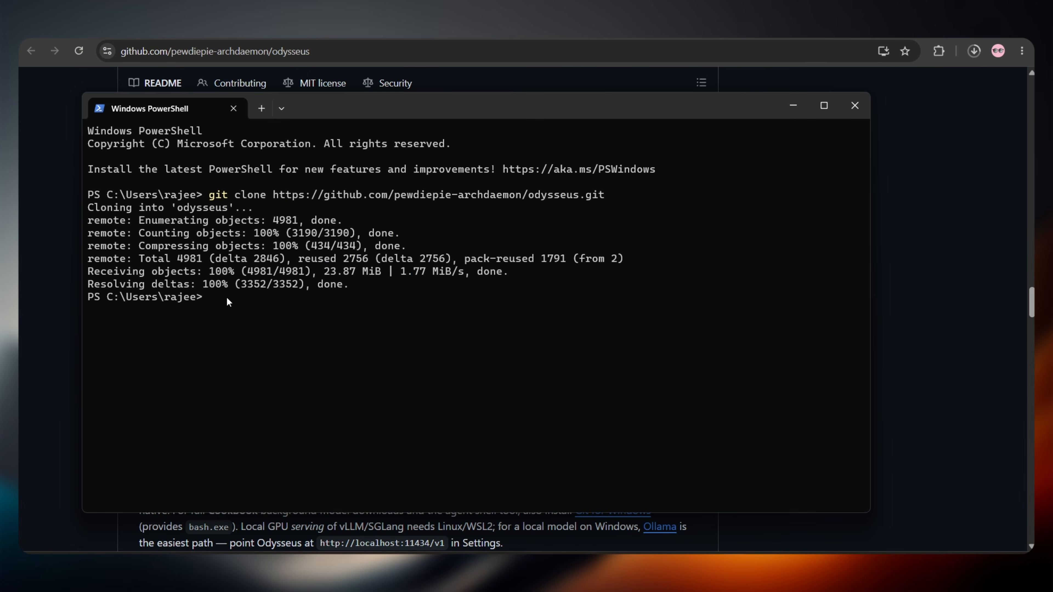
key("ctrl+v")
key("Return")
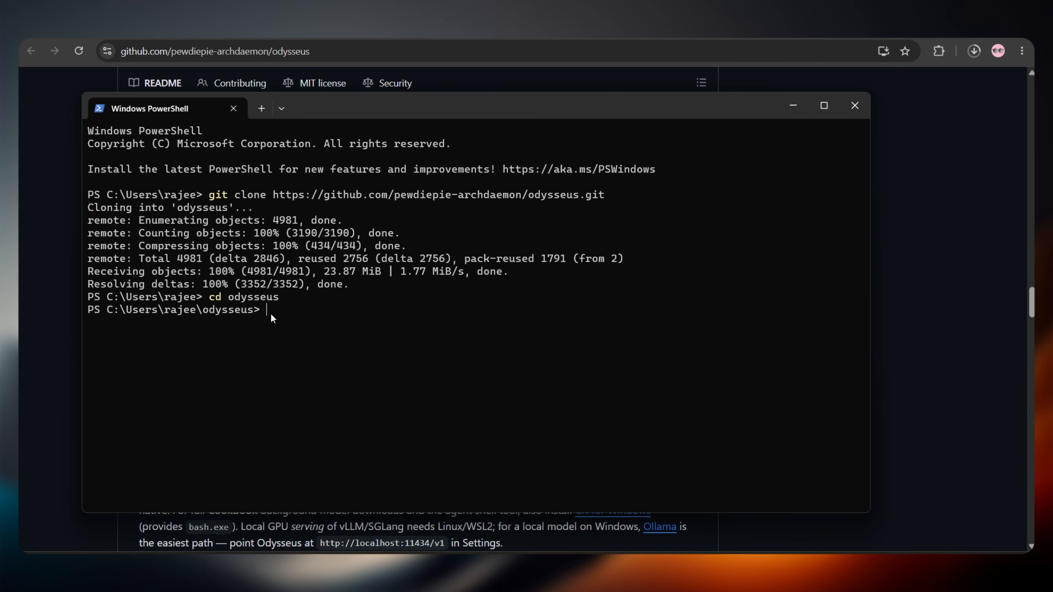
Step: Examine the py -3.11 -m venv venv command in the README's manual Windows instructions
key("alt+Tab")
left_click_drag(255, 379, 146, 386)
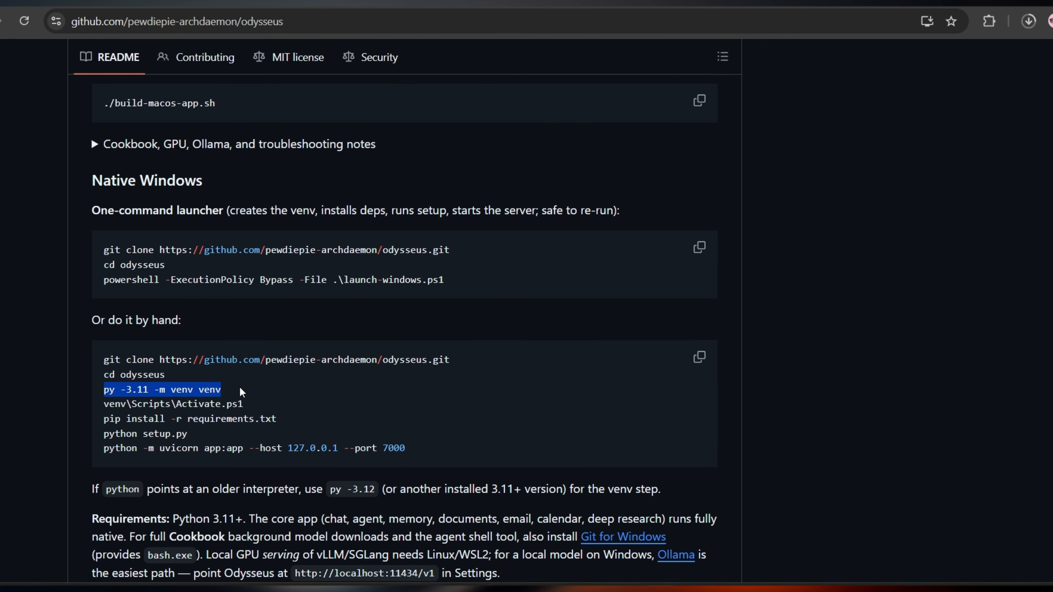
left_click(171, 383)
left_click_drag(117, 390, 103, 391)
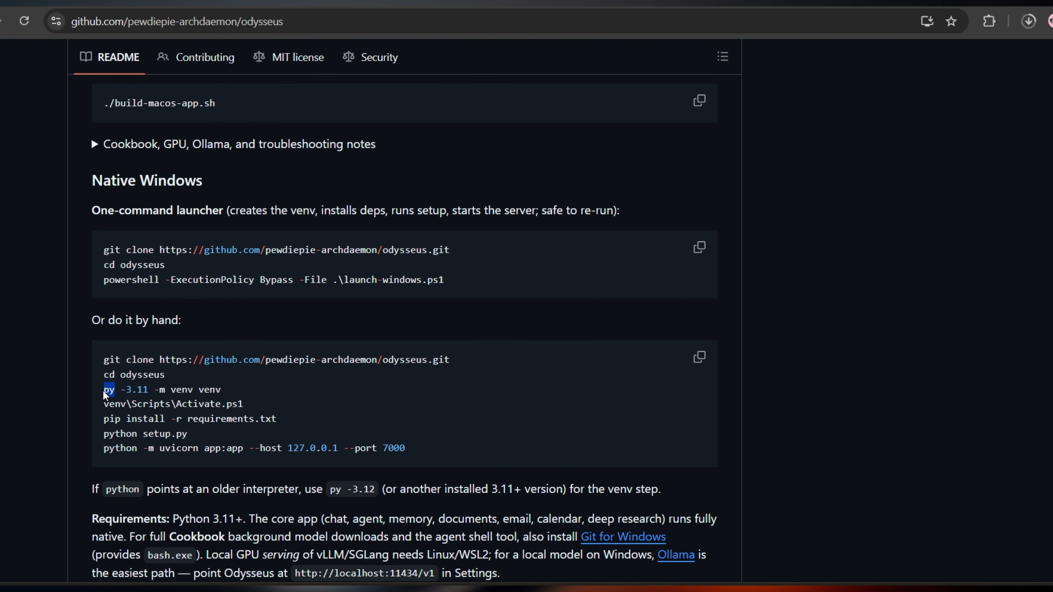
left_click(103, 391)
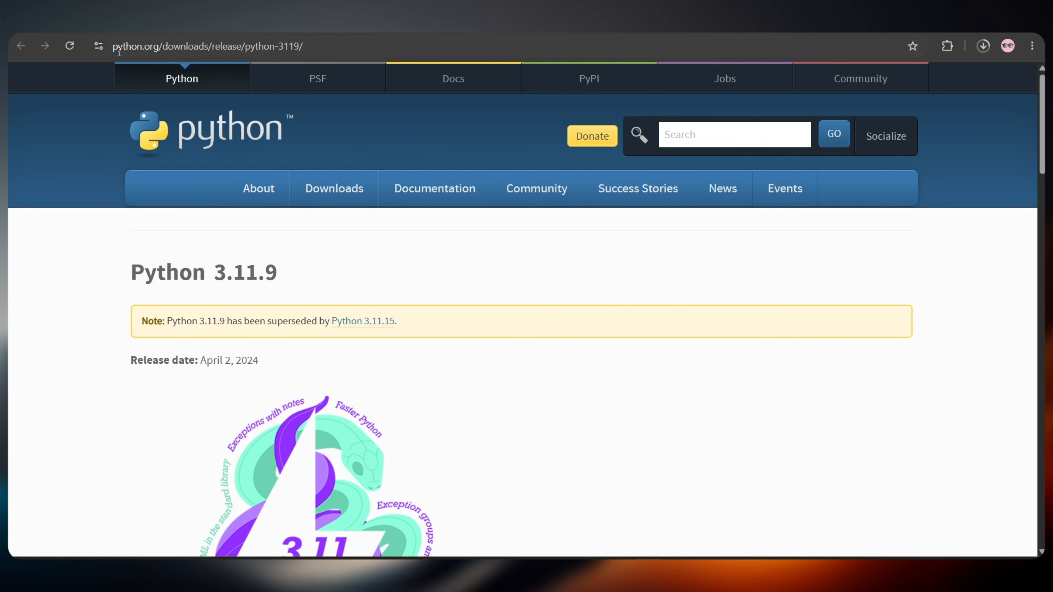
Step: Find the Windows installers on the Python 3.11.9 release page and install 64-bit Python 3.11.9 with python.exe added to PATH
scroll(481, 282, "down", 15)
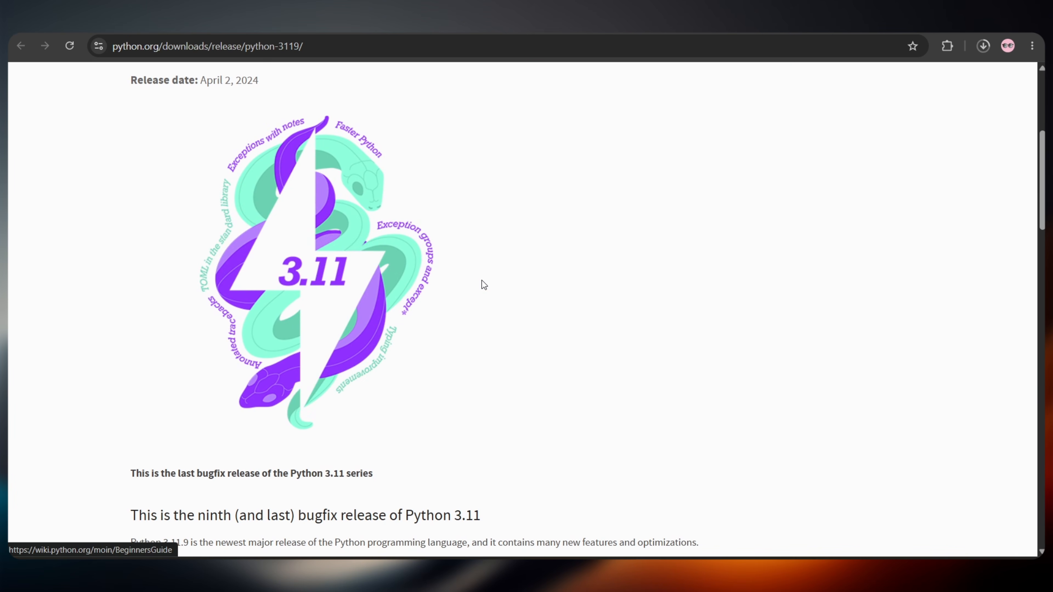
scroll(482, 280, "down", 10)
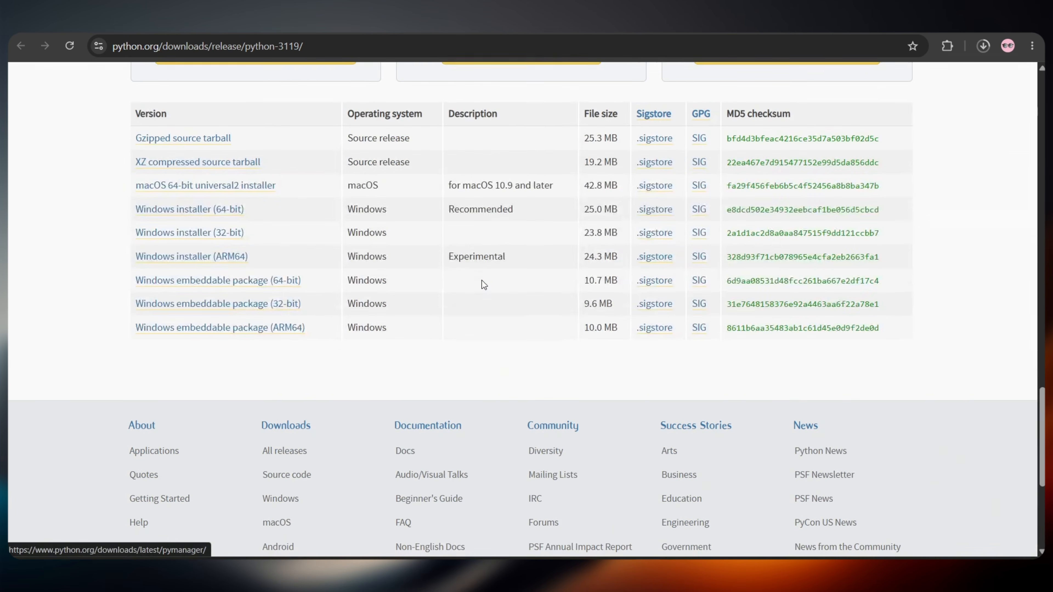
scroll(232, 266, "up", 2)
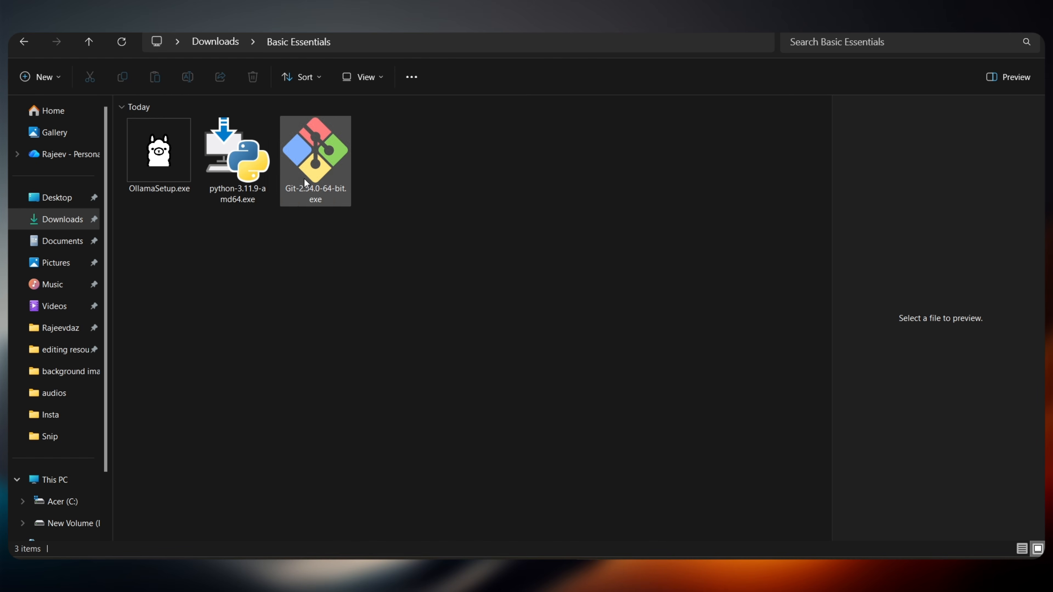
double_click(226, 150)
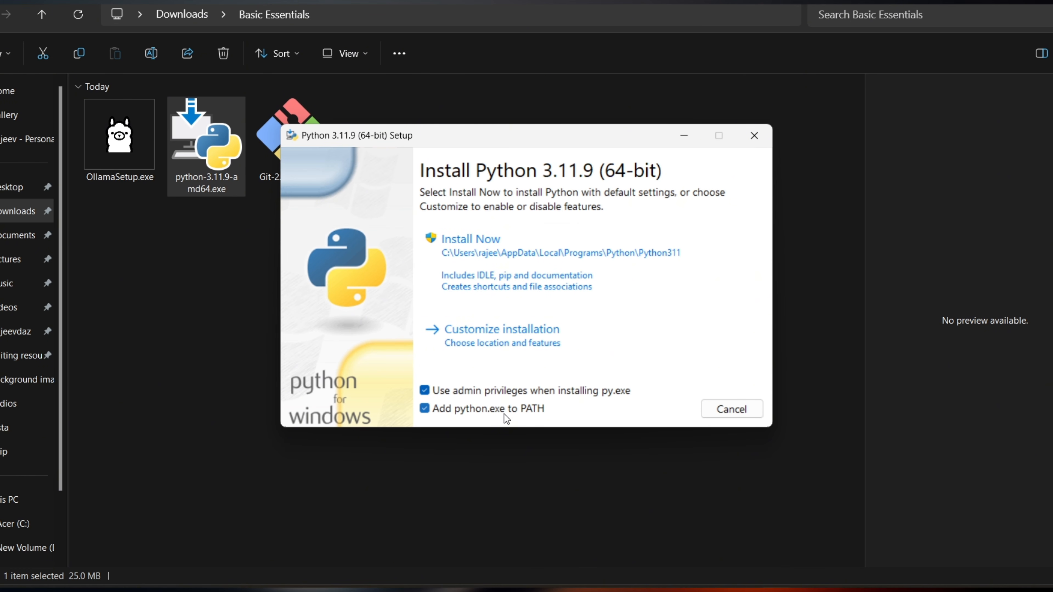
left_click(496, 249)
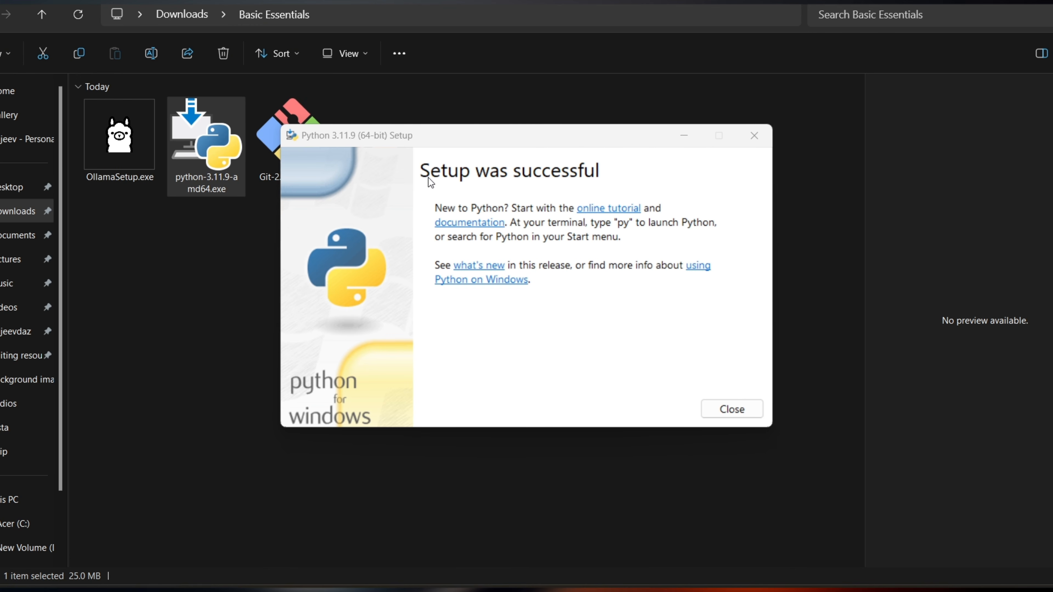
left_click(737, 412)
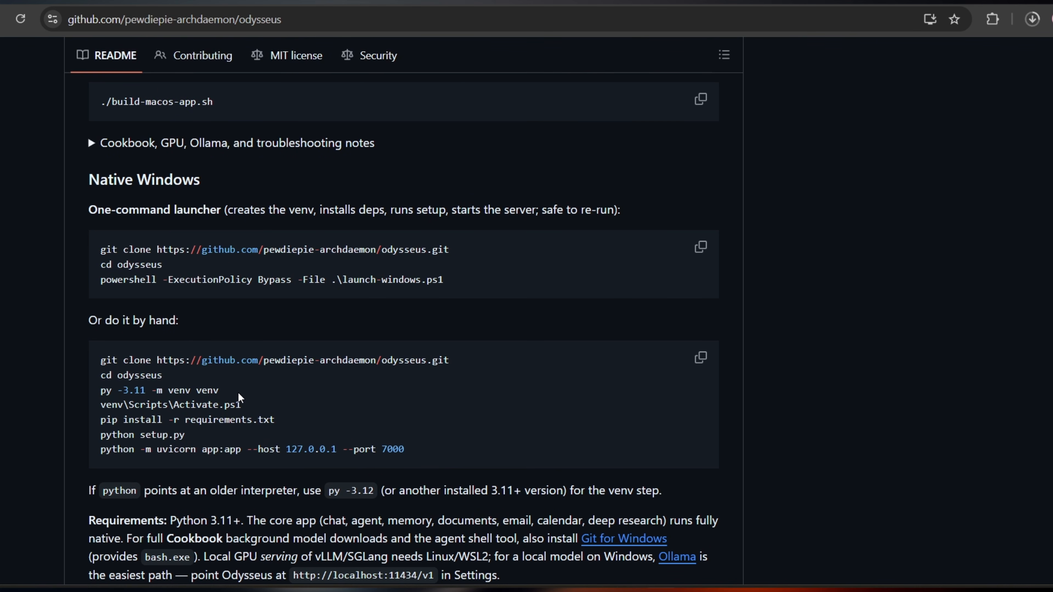
Step: Copy py -3.11 -m venv venv and venv\Scripts\Activate.ps1 from the README and run each in PowerShell to create and activate the virtual environment
left_click_drag(225, 391, 100, 390)
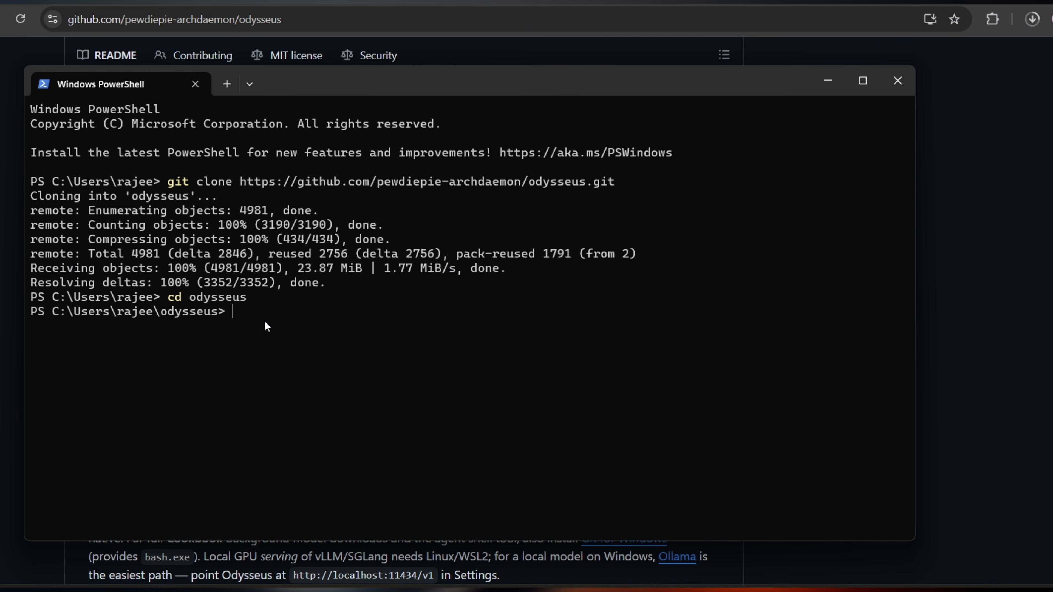
key("ctrl+v")
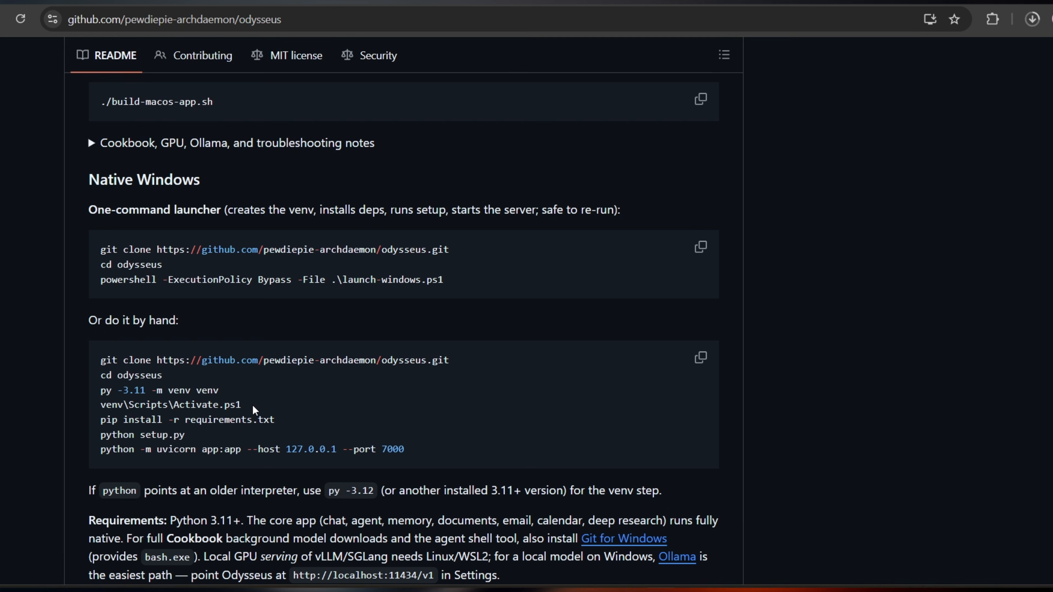
left_click_drag(241, 406, 104, 408)
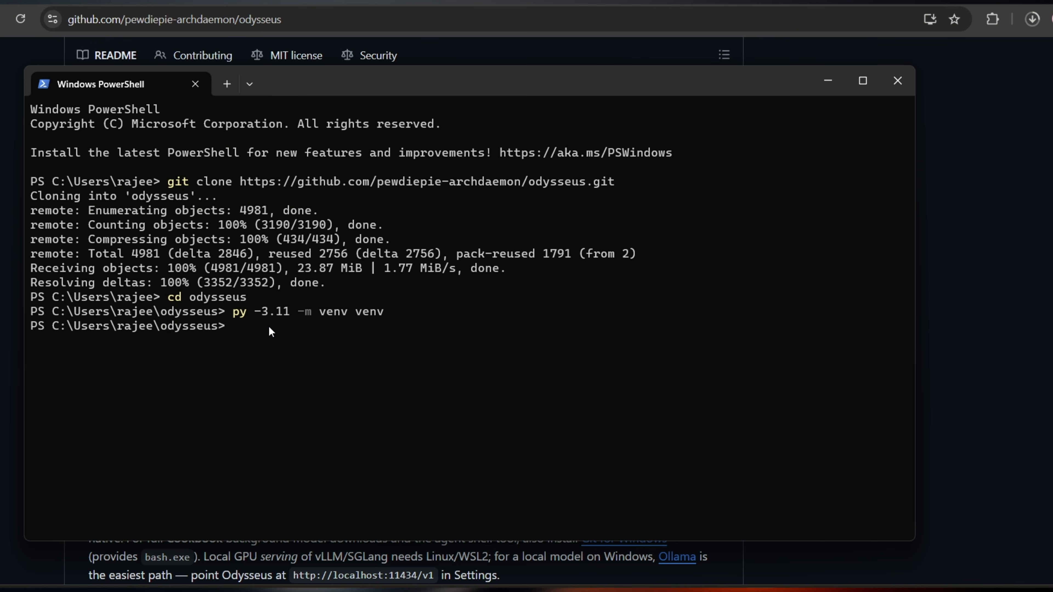
key("ctrl+v")
key("Return")
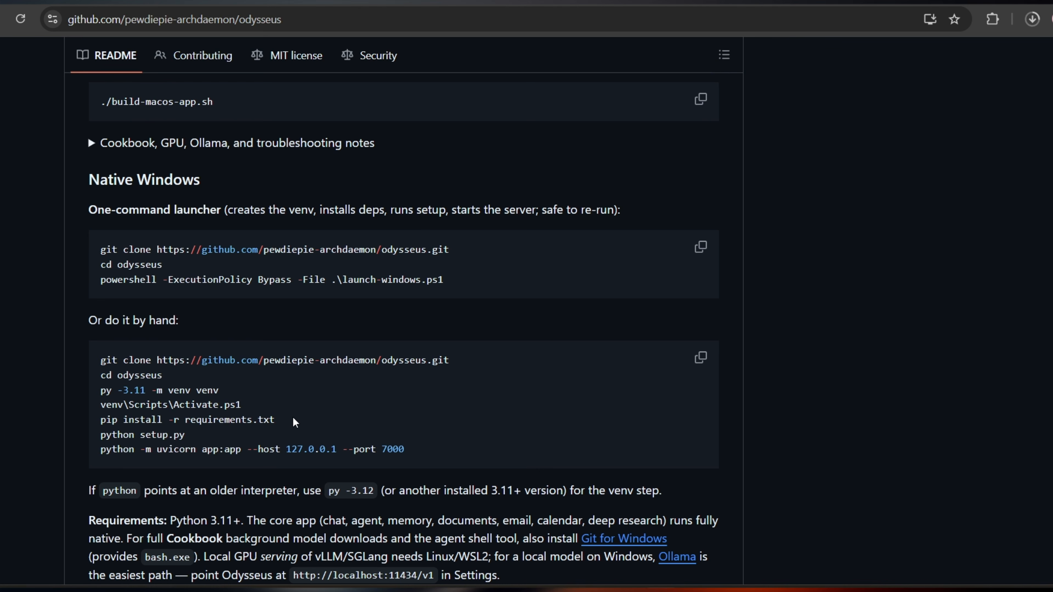
Step: Copy the pip install -r requirements.txt command from the README and run it in PowerShell to install the dependencies
left_click_drag(274, 419, 99, 425)
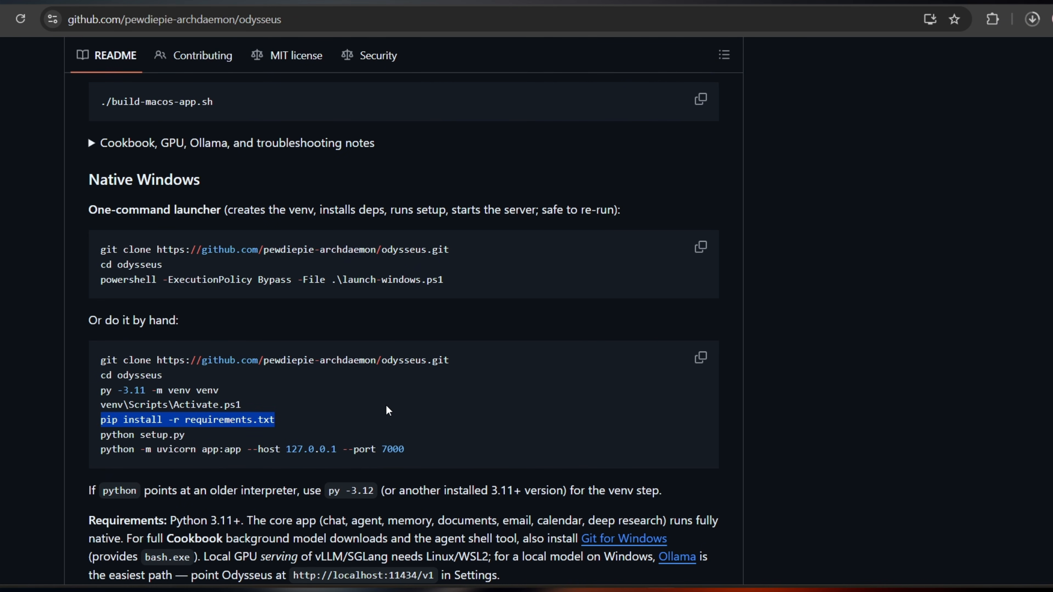
key("alt+Tab")
key("ctrl+v")
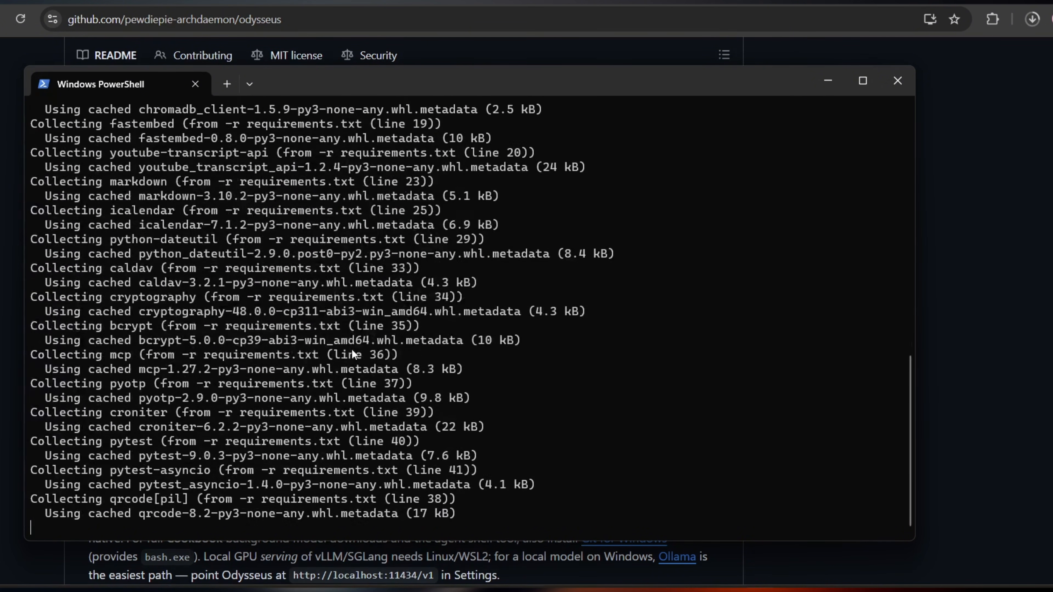
Step: Copy the python setup.py command from the README and run it in PowerShell to set up Odysseus
left_click_drag(188, 437, 98, 440)
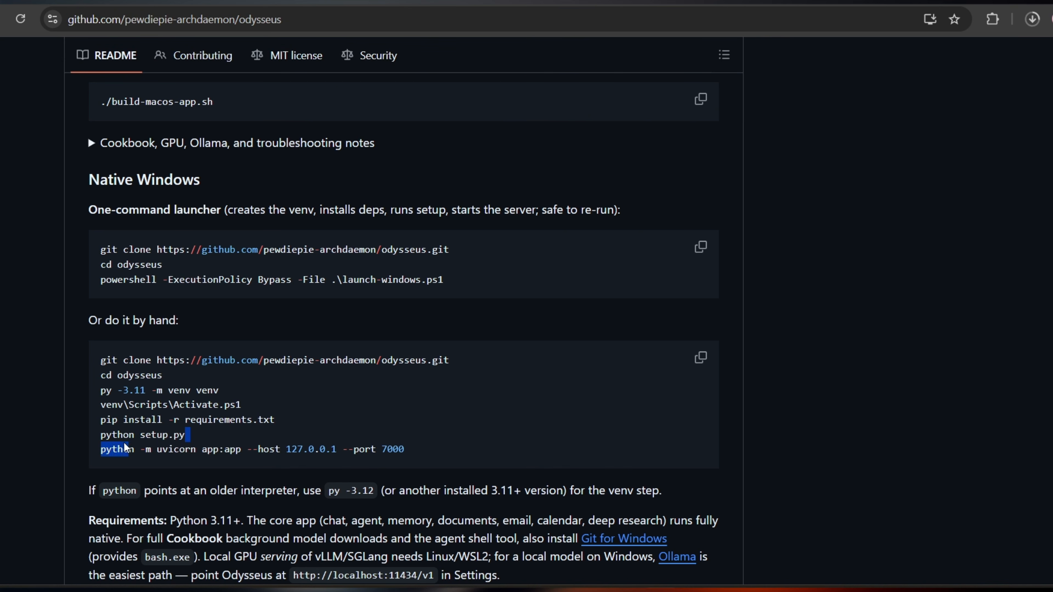
key("alt+Tab")
key("ctrl+v")
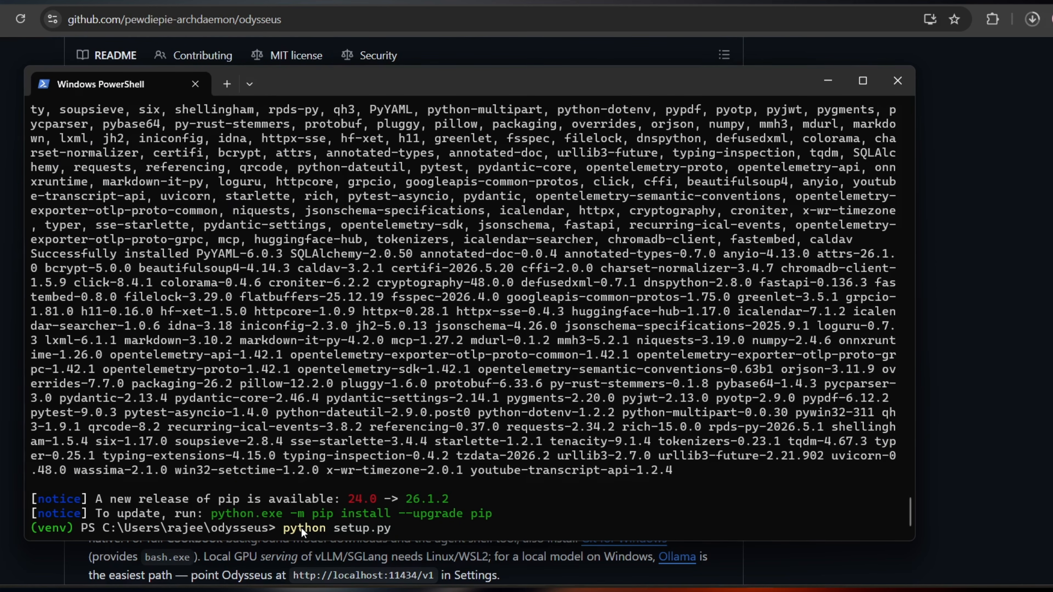
key("Return")
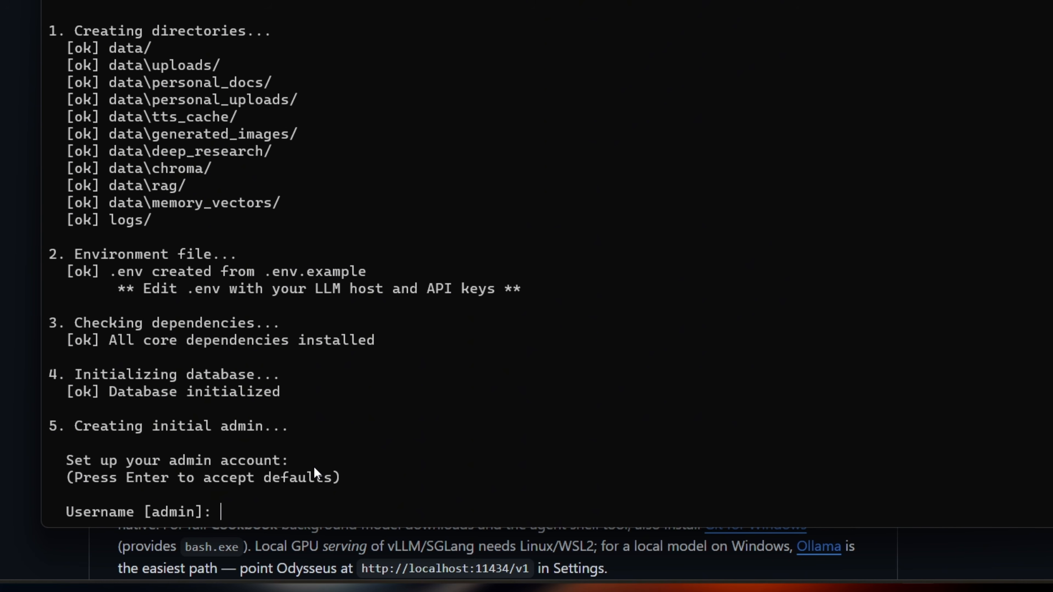
Step: Create the initial admin account by entering a username, then entering and confirming the account password
type("Rajeev")
key("Return")
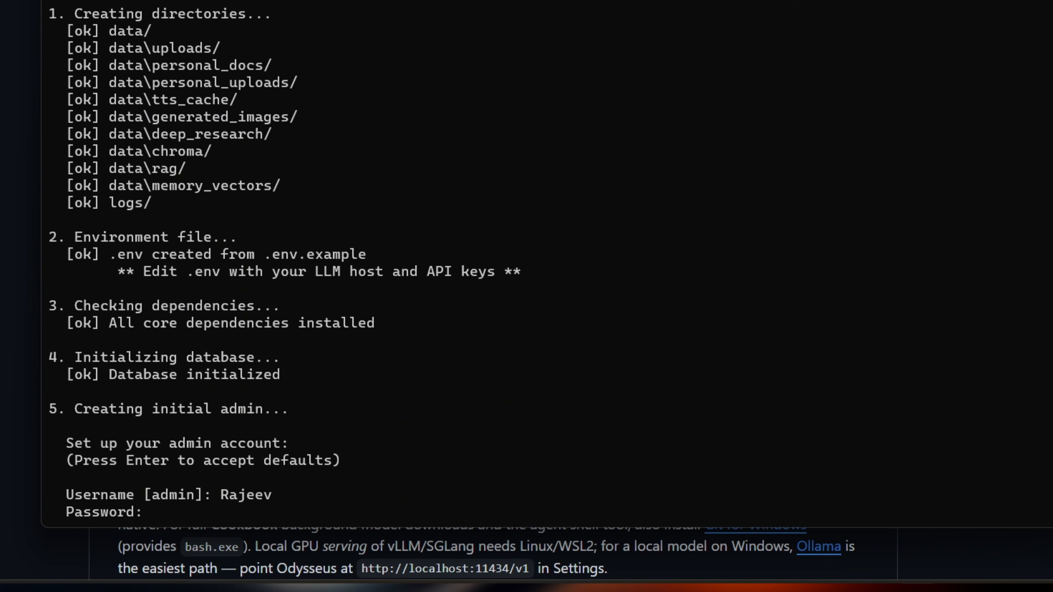
key("Return")
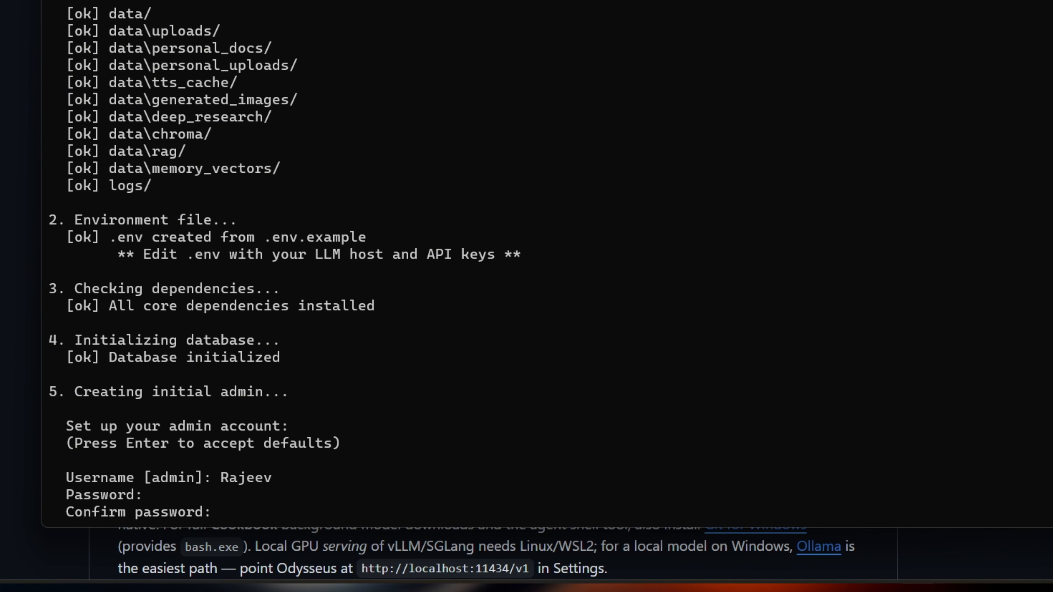
key("Return")
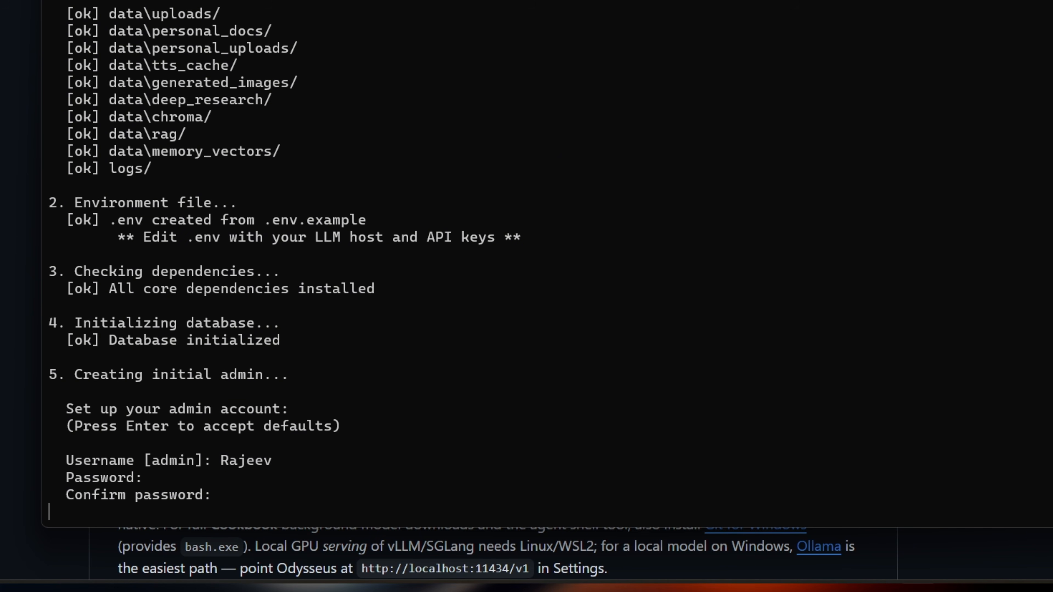
Step: Copy python -m uvicorn app:app --host 127.0.0.1 --port 7000 from the README and run it in PowerShell to start the server
key("alt+Tab")
left_click_drag(494, 419, 122, 428)
key("ctrl+c")
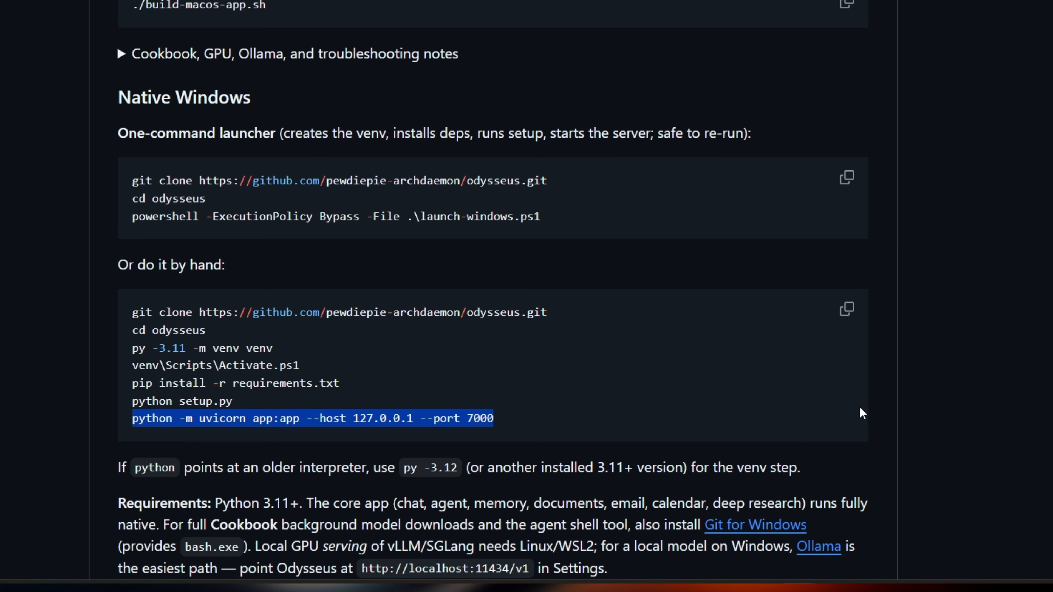
key("alt+Tab")
key("ctrl+v")
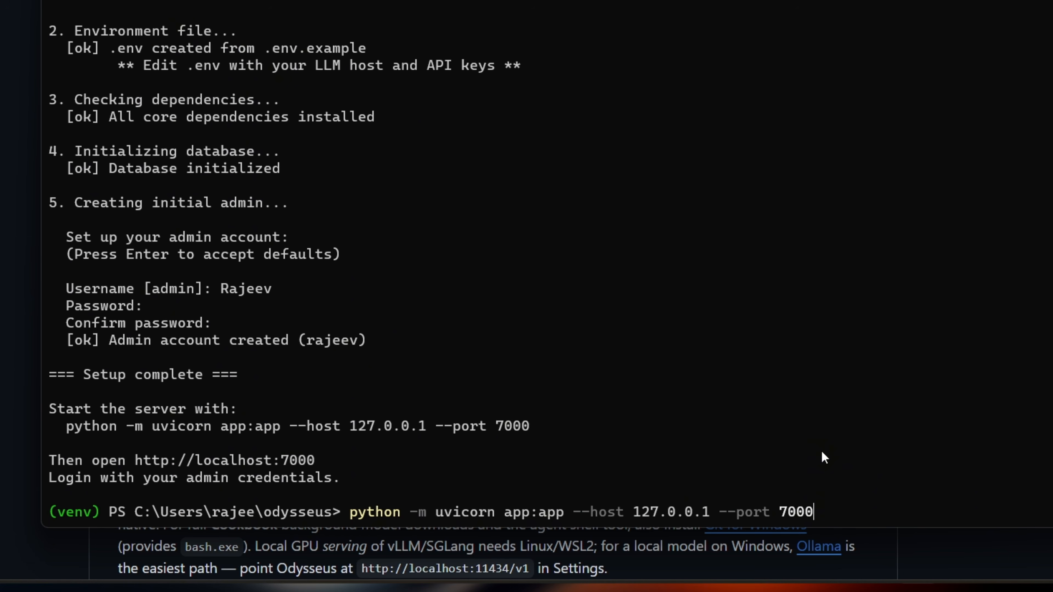
key("Return")
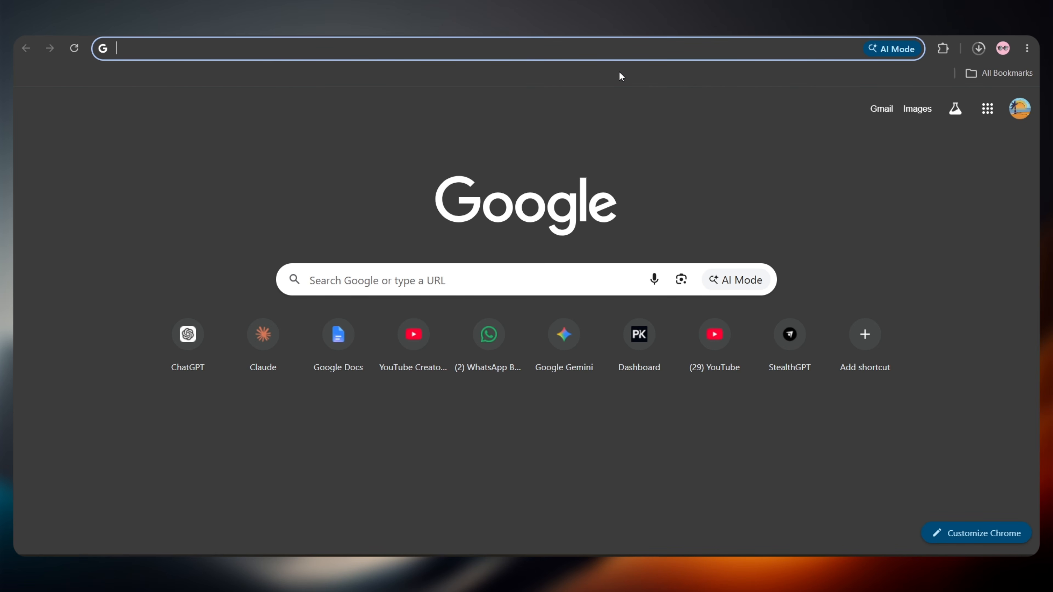
Step: Open 127.0.0.1:7000 in the browser and sign in to Odysseus with the admin username and password
type("127")
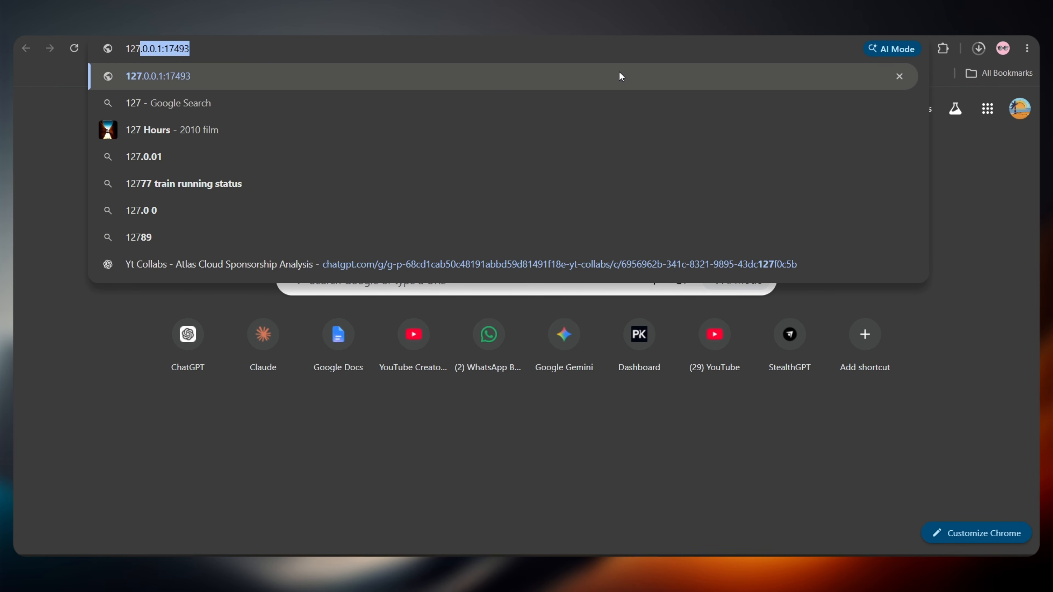
type(".0.0.1")
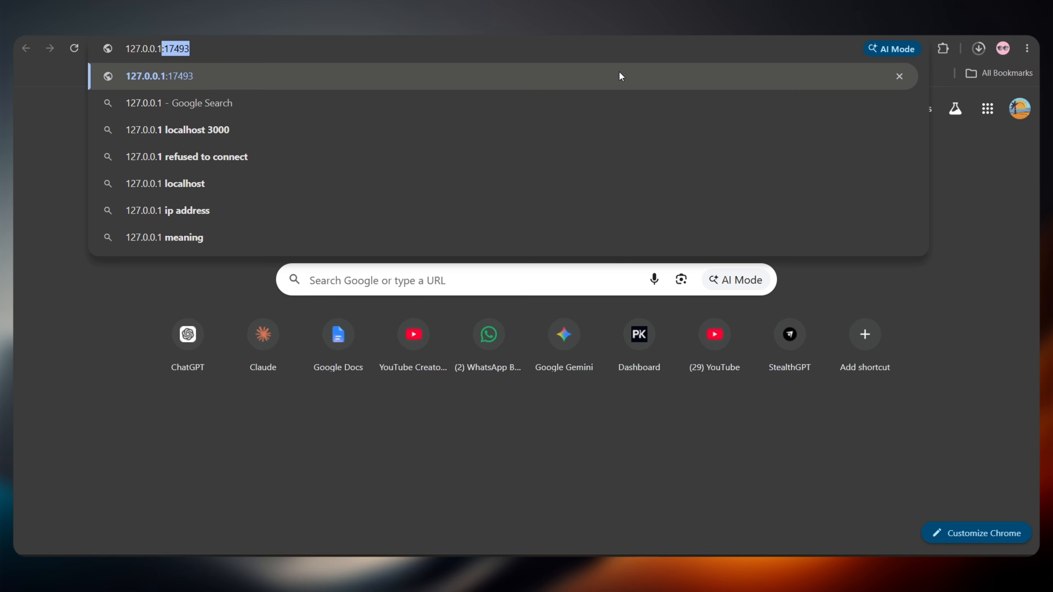
type(":7000")
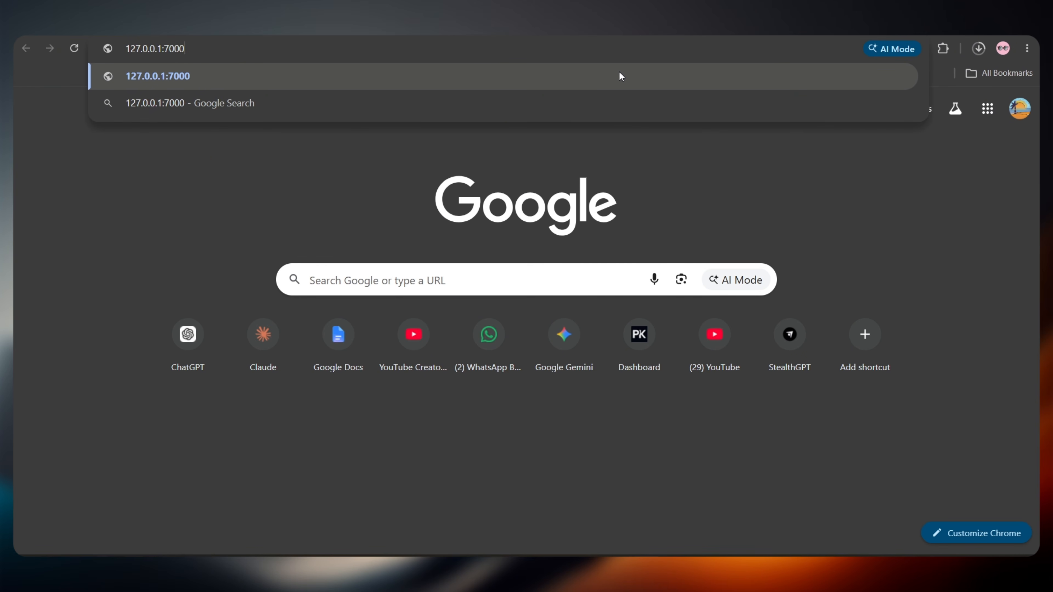
key("Return")
left_click(452, 284)
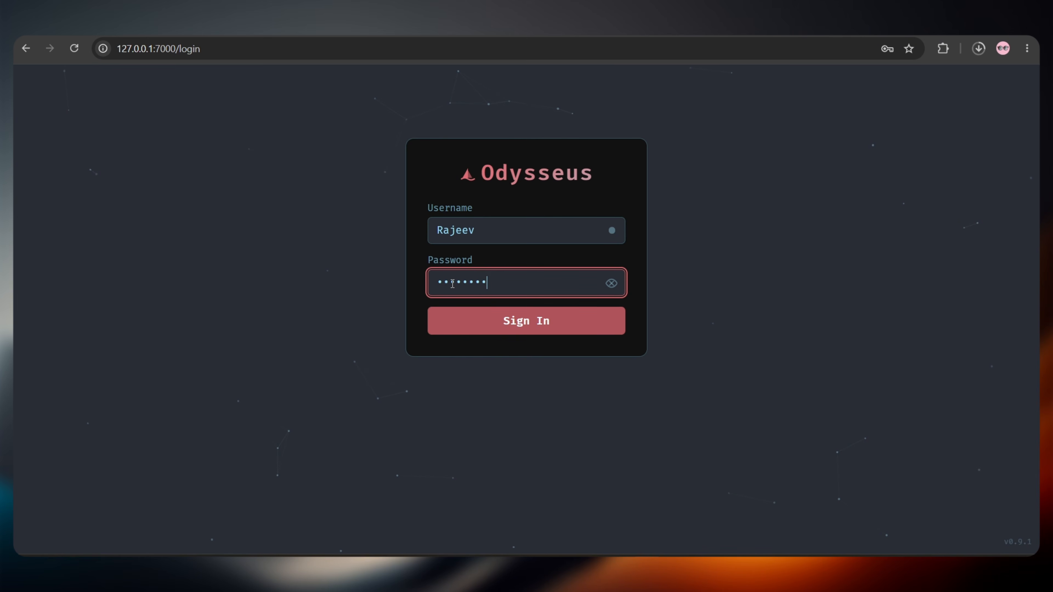
left_click(527, 321)
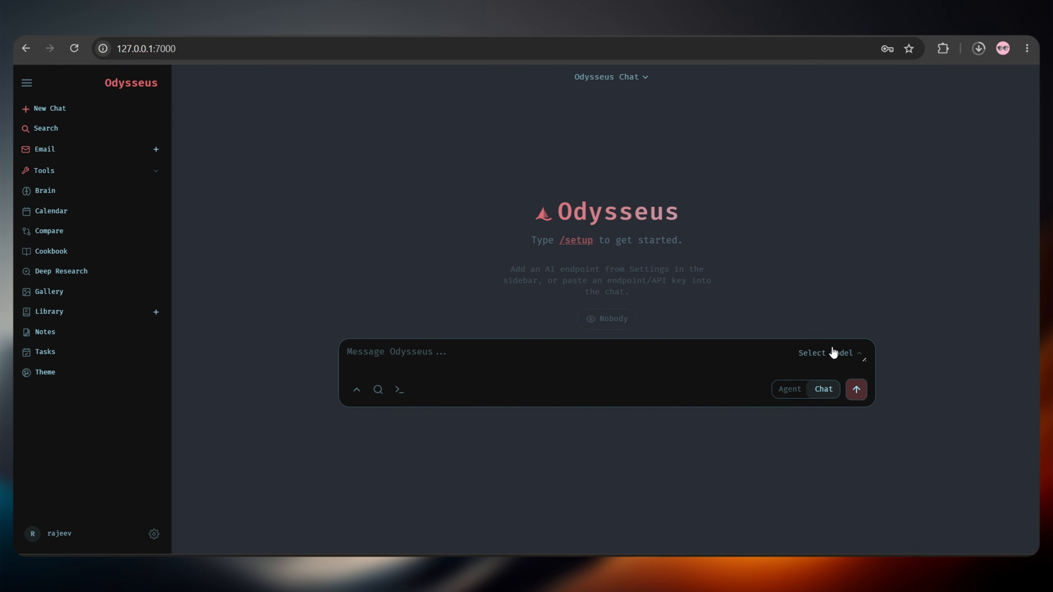
Step: Check the chat's model selector, and try to download the Qwen2.5-3B model from the Cookbook's scanned model list
left_click(831, 357)
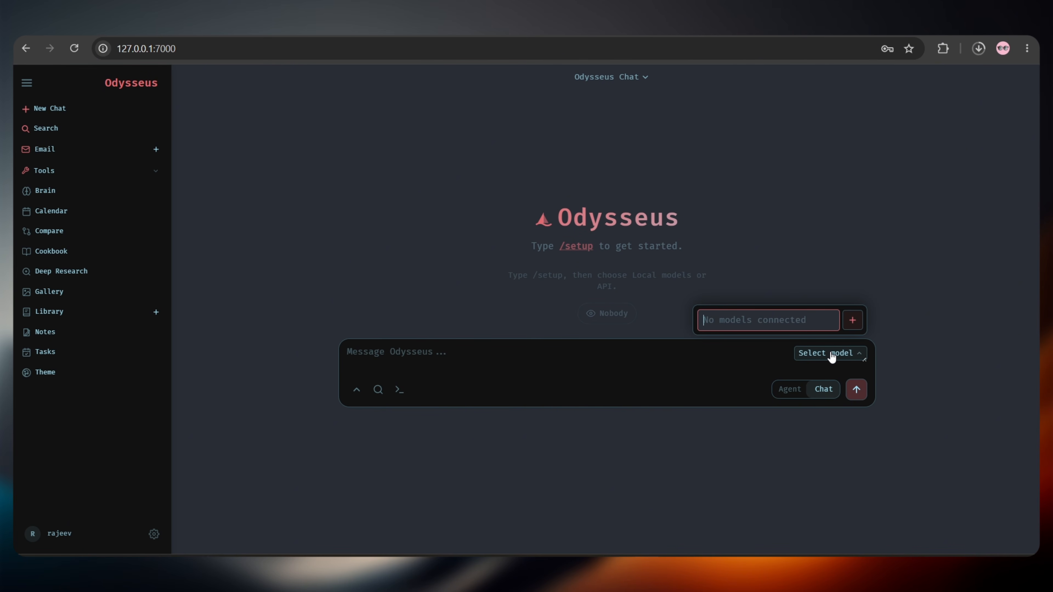
left_click(816, 232)
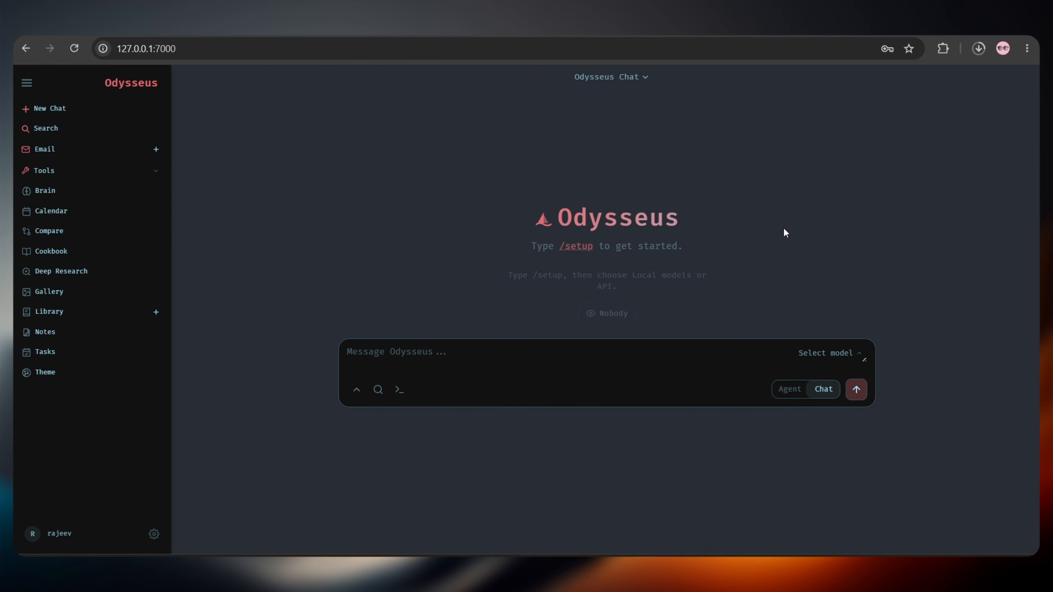
left_click(69, 252)
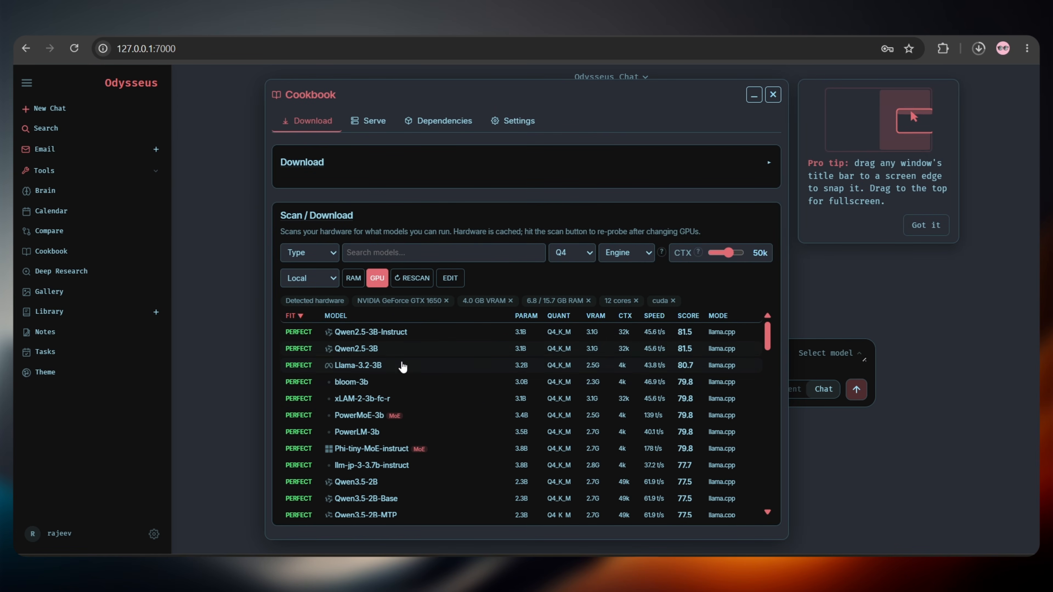
left_click(378, 352)
left_click(314, 401)
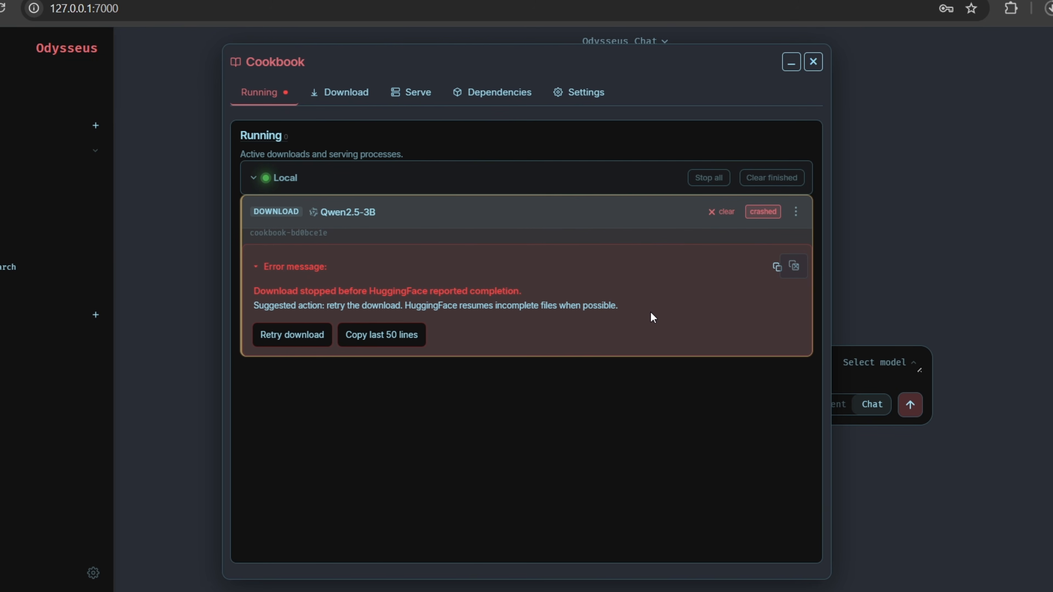
Step: Read the error message of the Qwen2.5-3B download, clear that download entry and close the Cookbook
left_click_drag(653, 313, 252, 265)
left_click(659, 326)
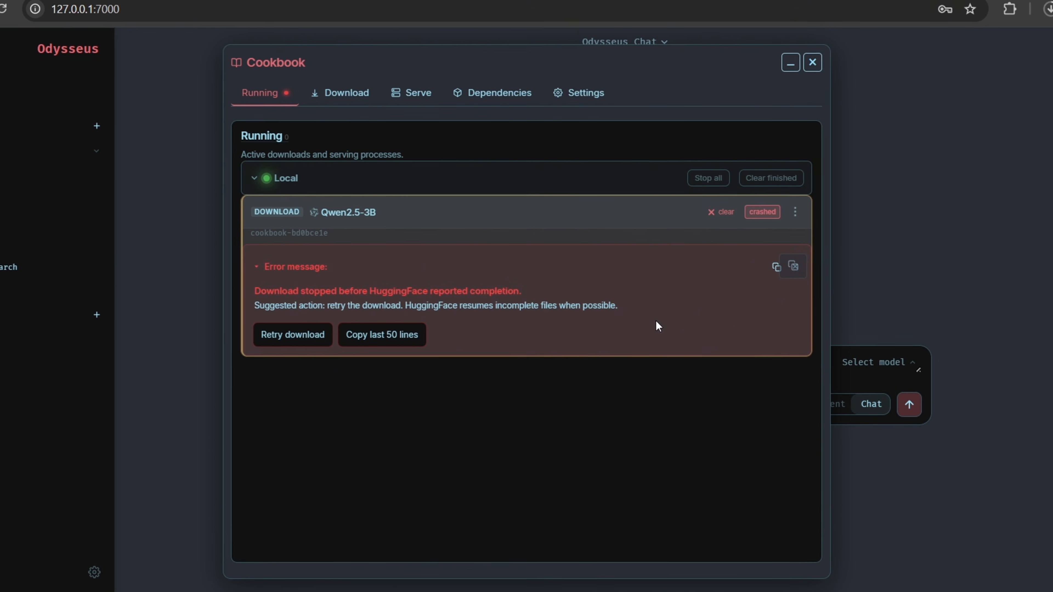
left_click(721, 212)
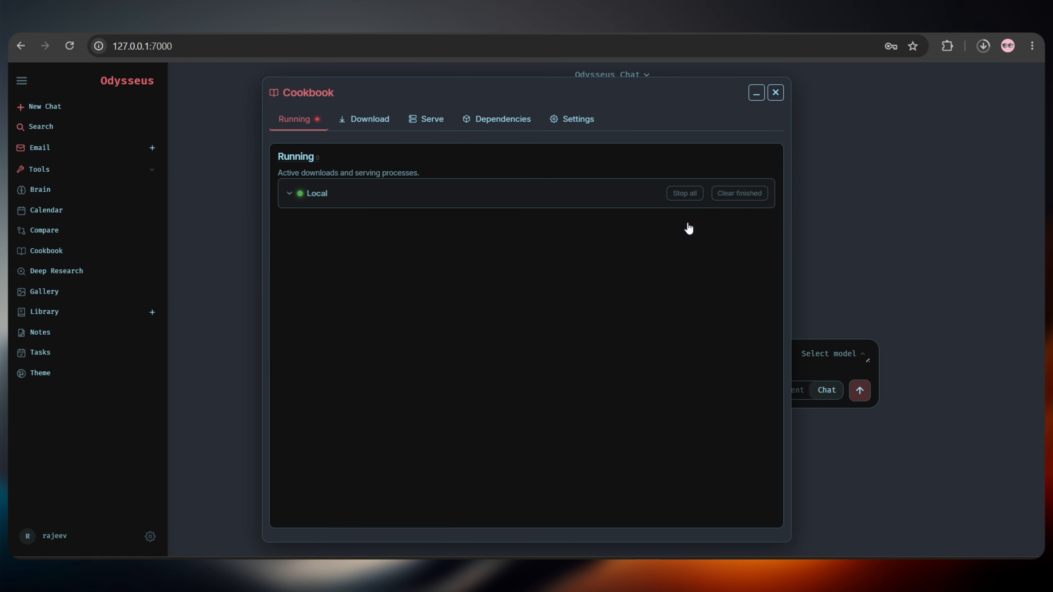
left_click(778, 96)
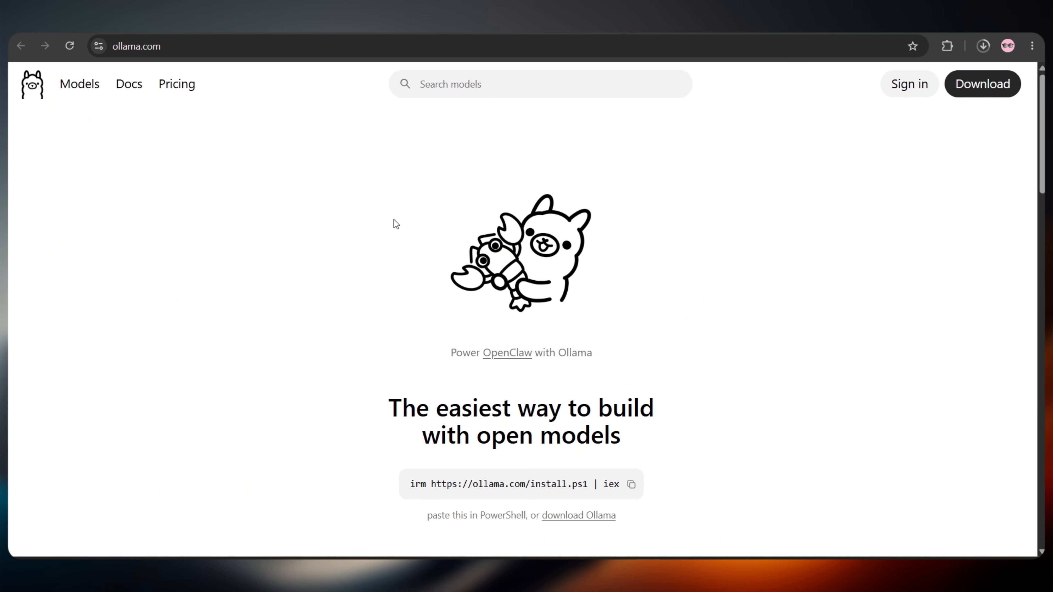
Step: Start the Windows download of Ollama from ollama.com, pause it, and select the existing OllamaSetup.exe in the Downloads folder's Basic Essentials subfolder
left_click(980, 86)
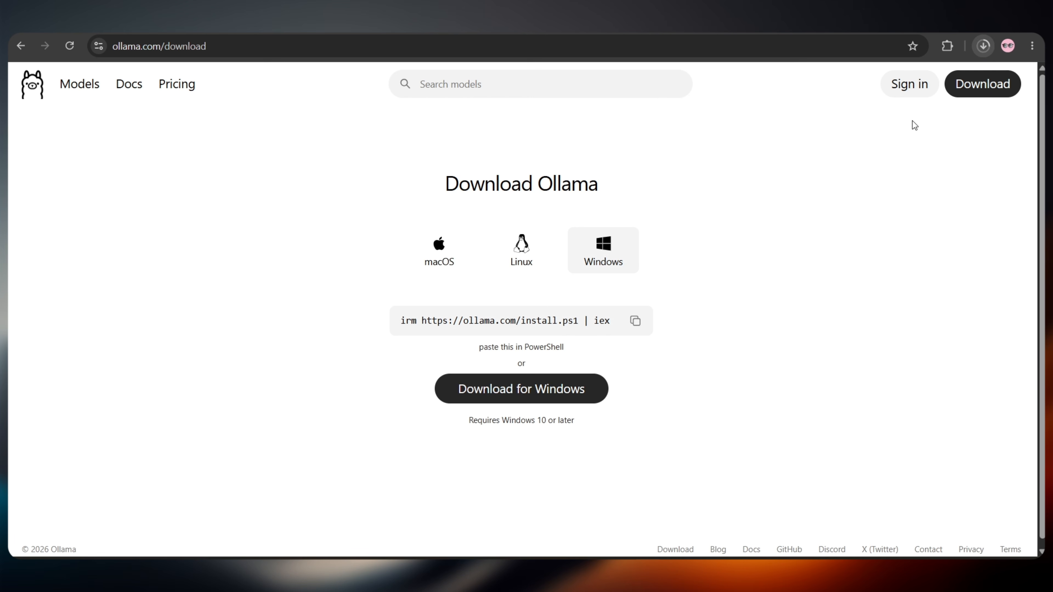
left_click(513, 394)
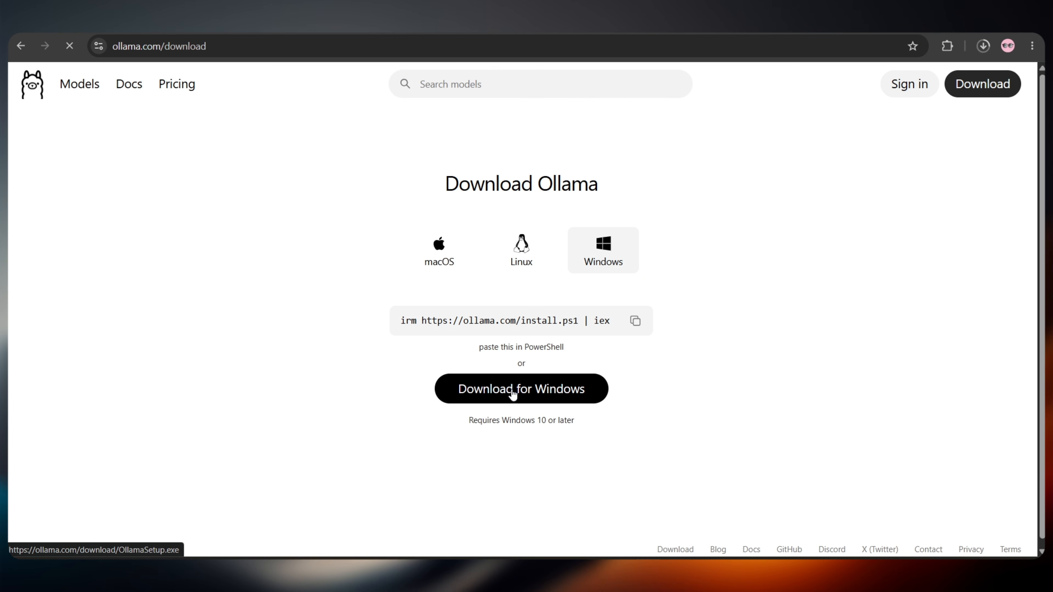
left_click(983, 46)
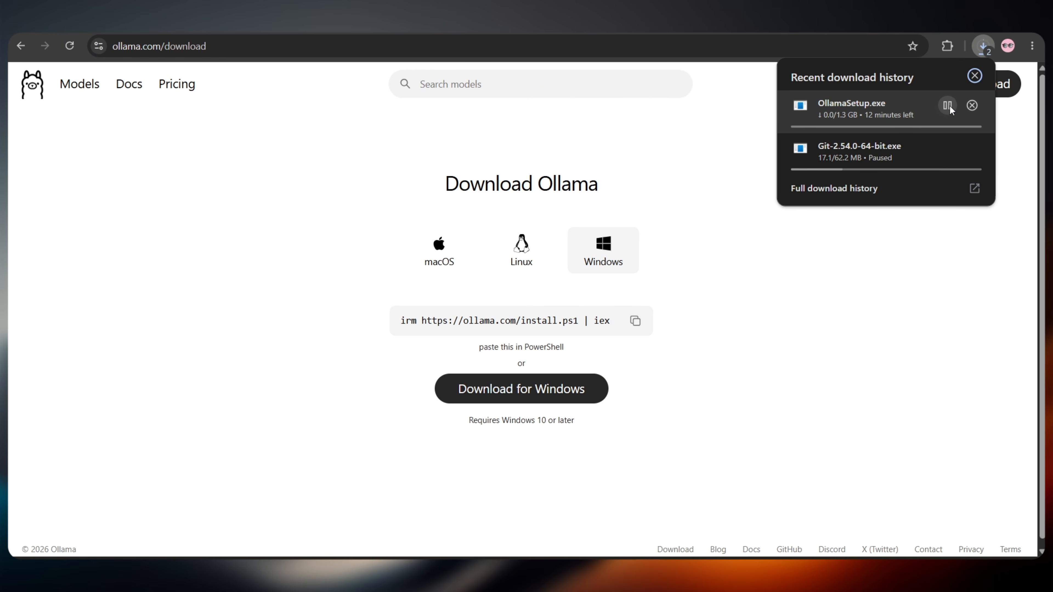
left_click(947, 107)
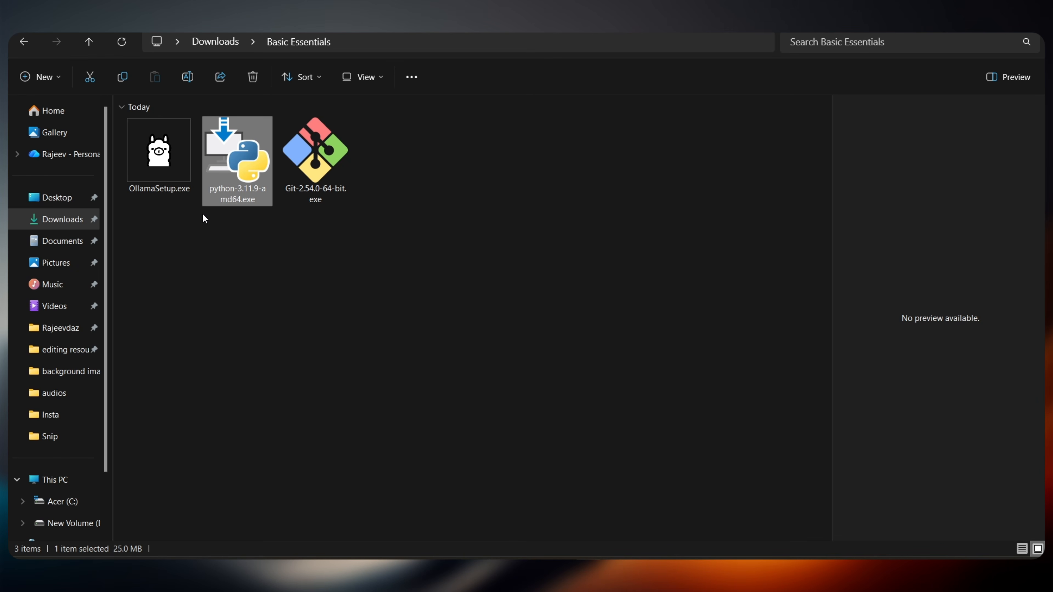
left_click(152, 164)
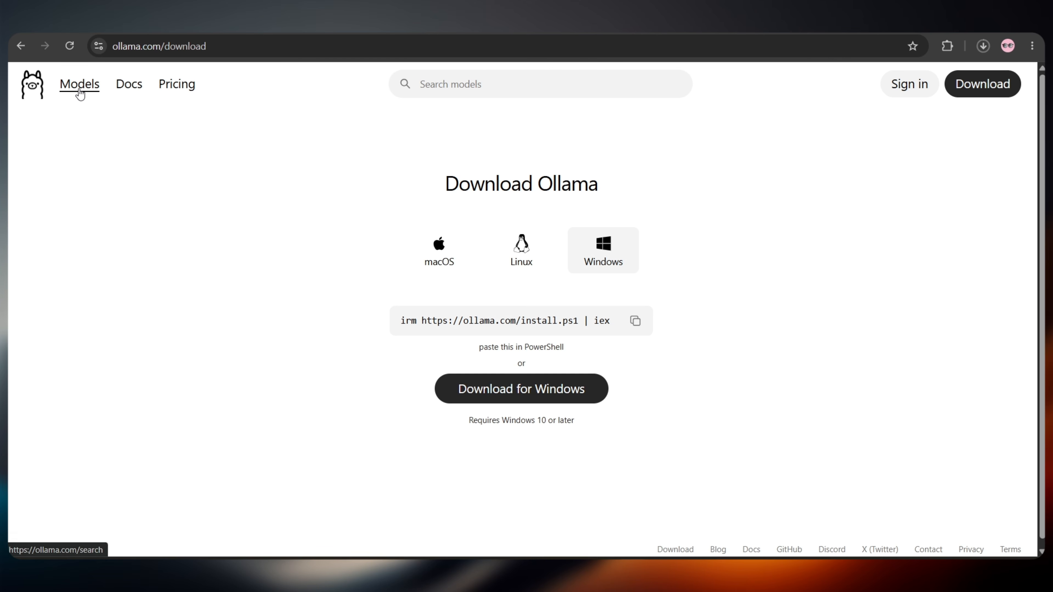
Step: Browse the popular models in Ollama's model library and search the library for qwen
left_click(79, 91)
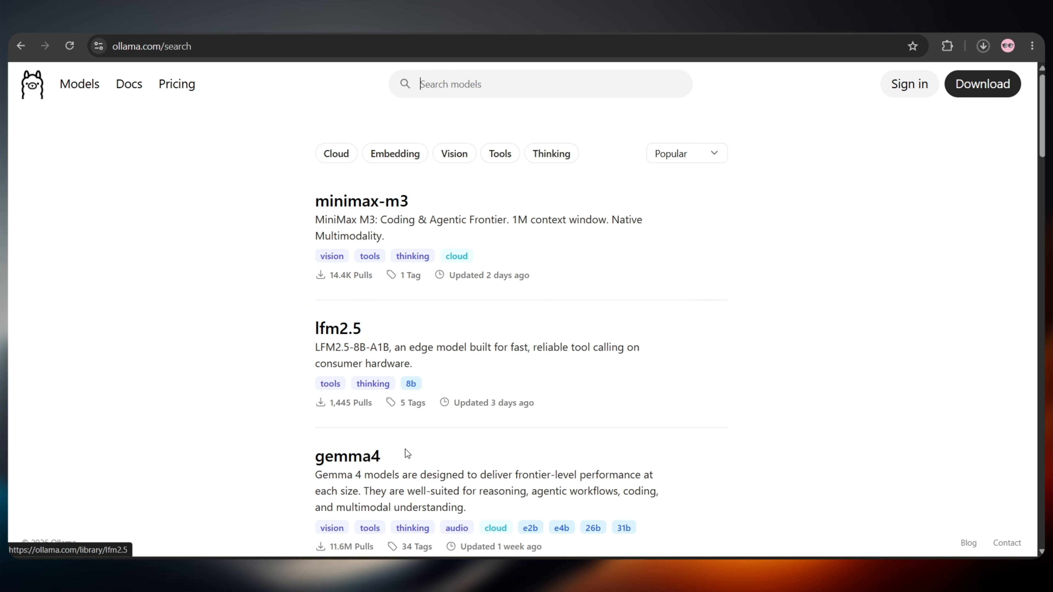
scroll(655, 439, "down", 5)
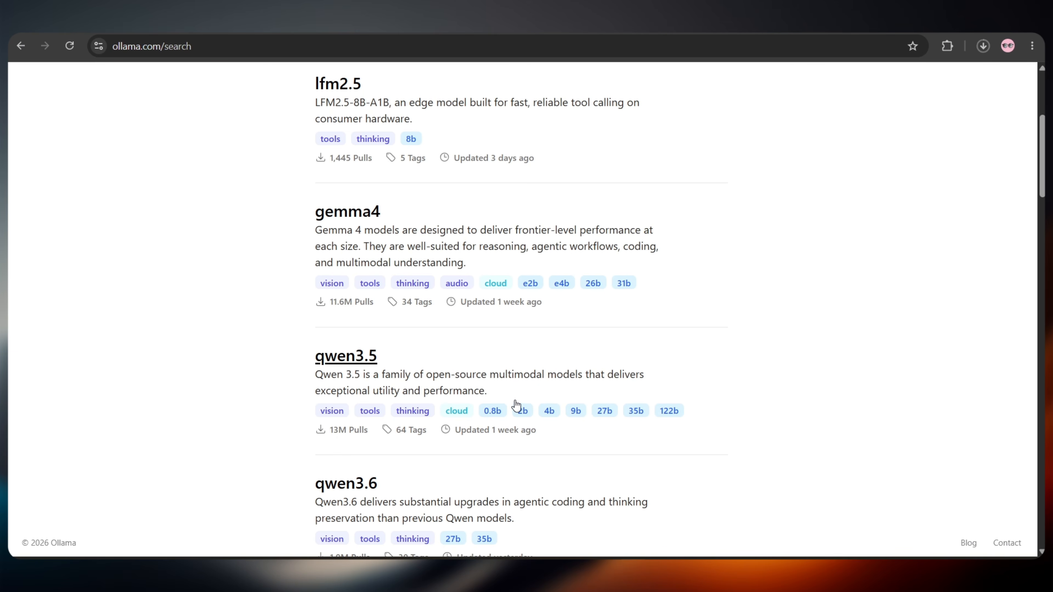
scroll(779, 342, "up", 5)
left_click(446, 87)
type("qwen")
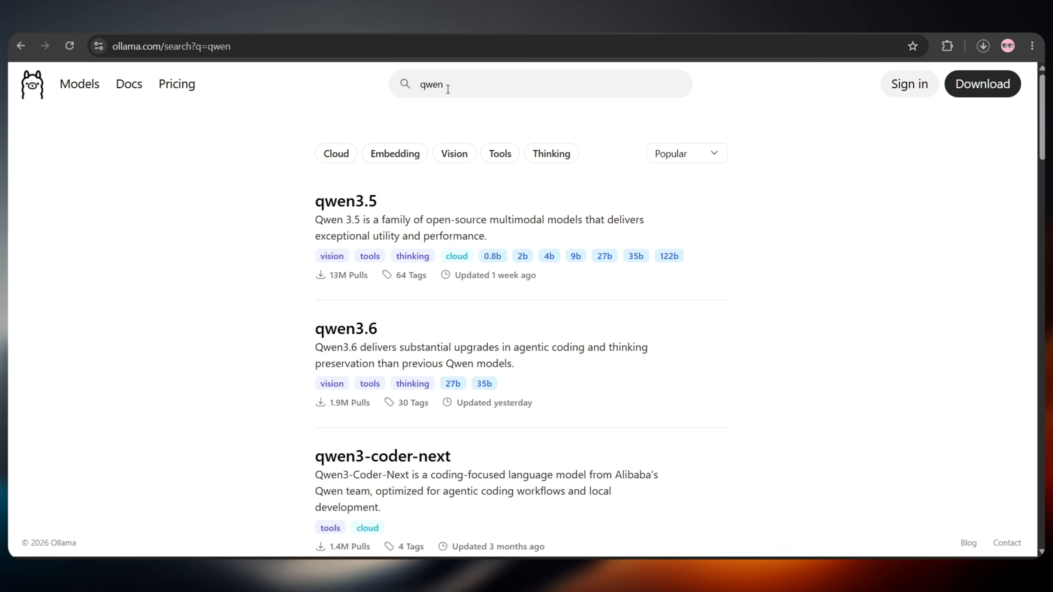
Step: Search the Ollama library for qwen2.5, open its qwen2.5:3b variant and copy the CLI run command
type("2.5")
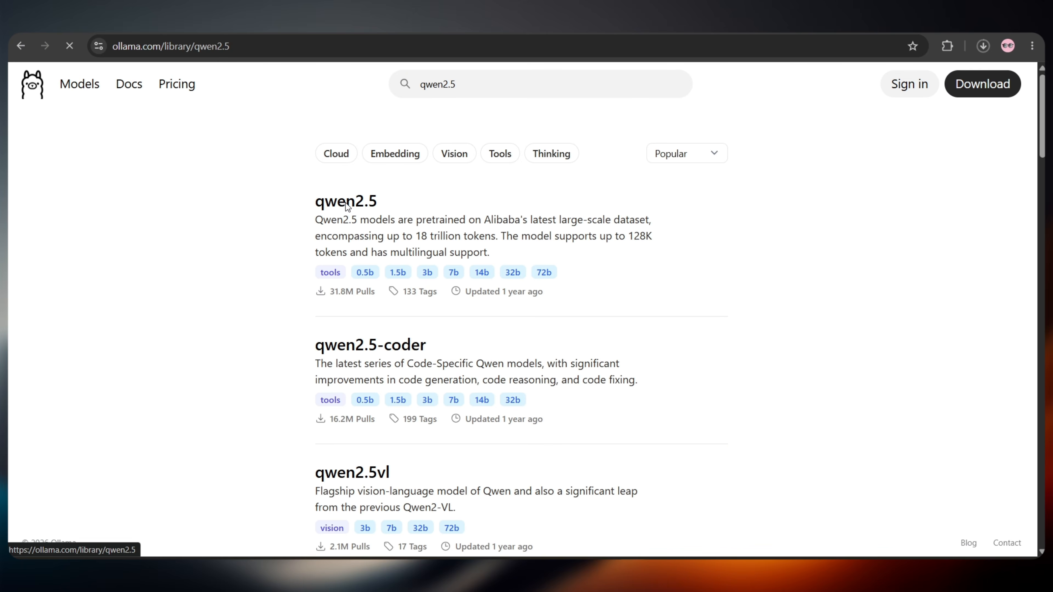
left_click(345, 203)
scroll(572, 265, "down", 2)
scroll(571, 265, "down", 8)
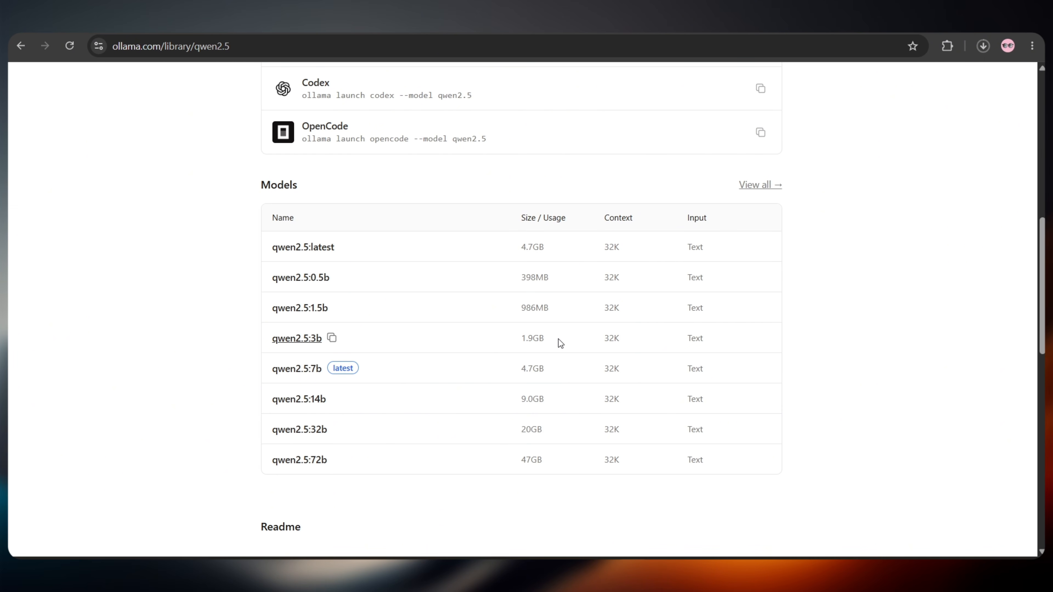
left_click(290, 337)
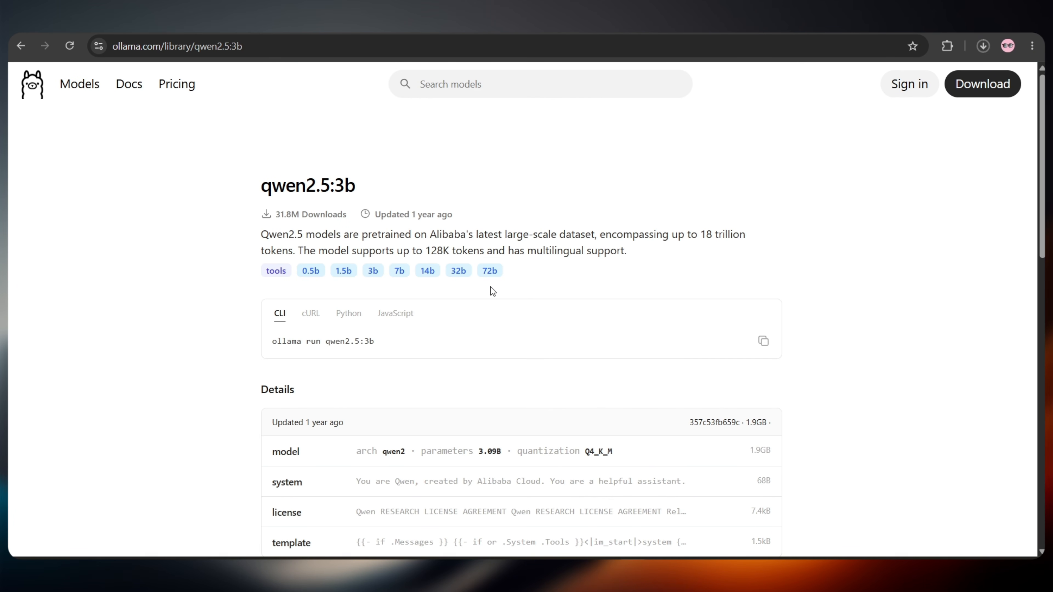
left_click(762, 342)
Step: Run "ollama run qwen2.5:3b" in a new PowerShell session and send the model the message "Hi"
key("alt+Tab")
left_click(256, 105)
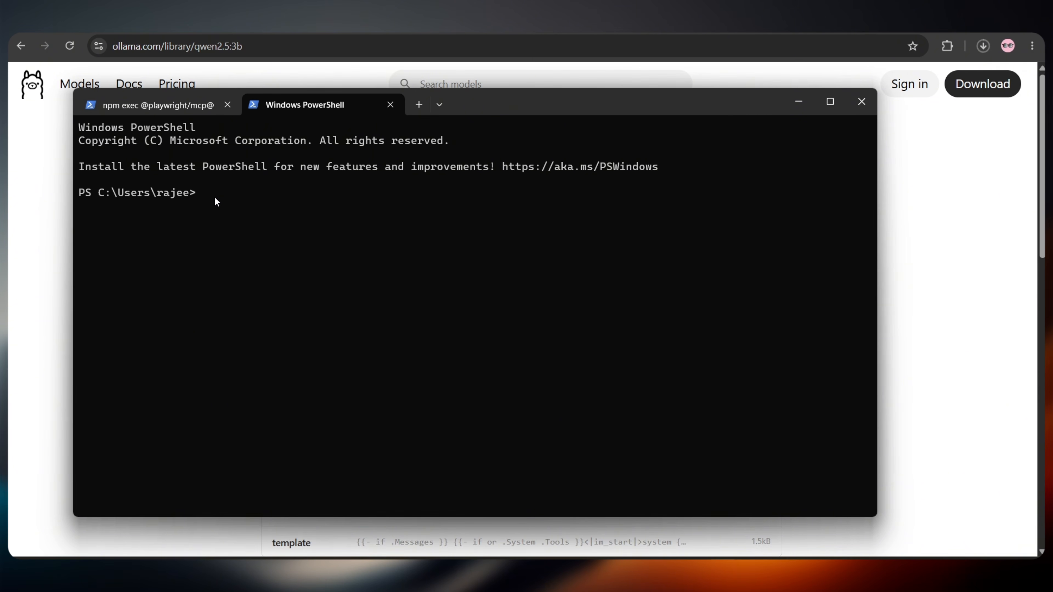
key("ctrl+v")
key("Return")
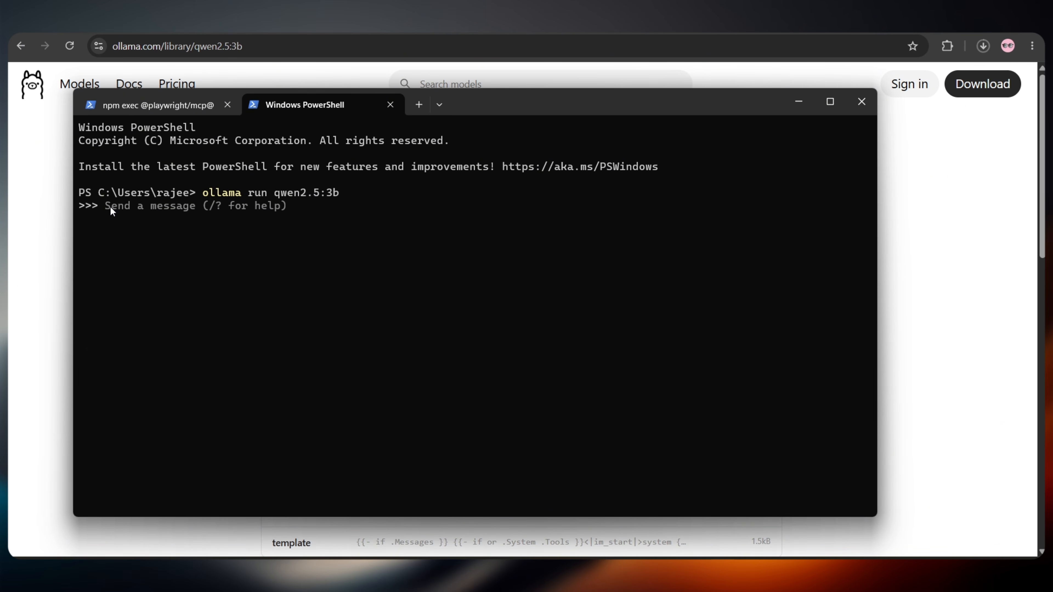
type("Hi")
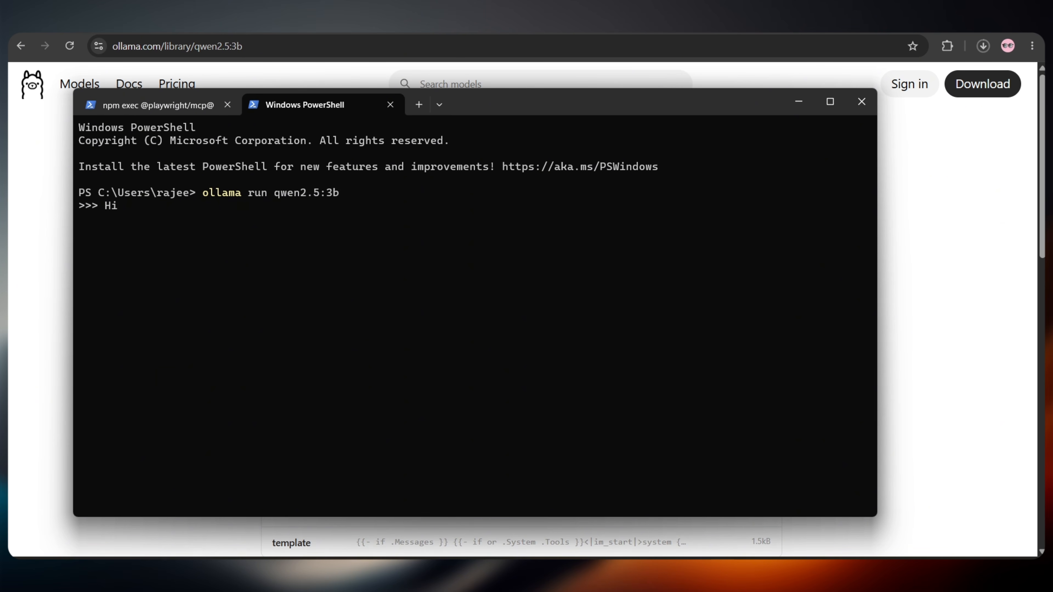
key("Return")
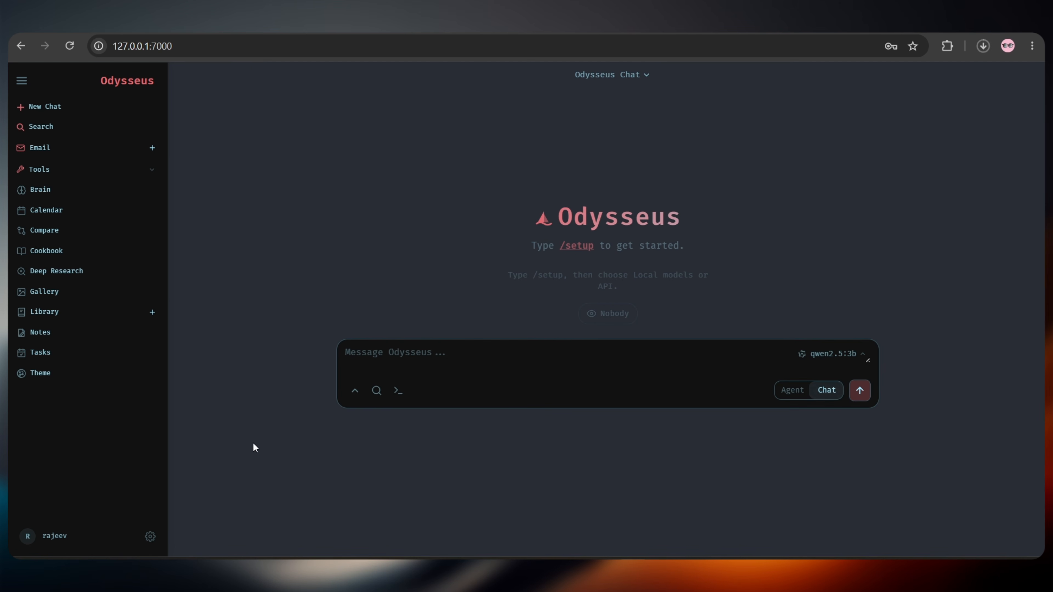
Step: Scan for local model servers in the Odysseus Add Models settings, check the added endpoint and close the settings
left_click(149, 537)
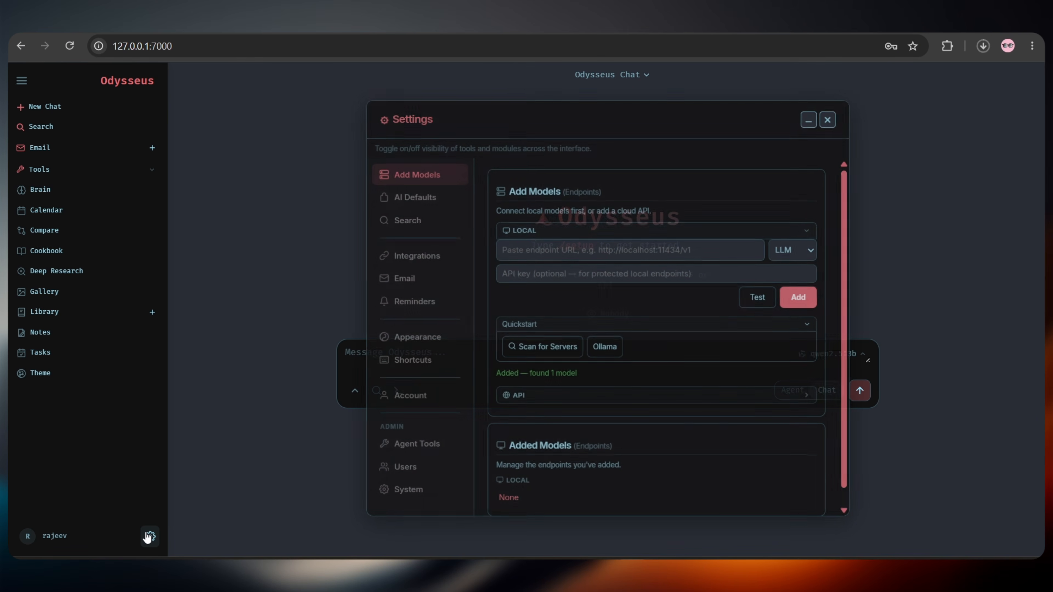
left_click(550, 352)
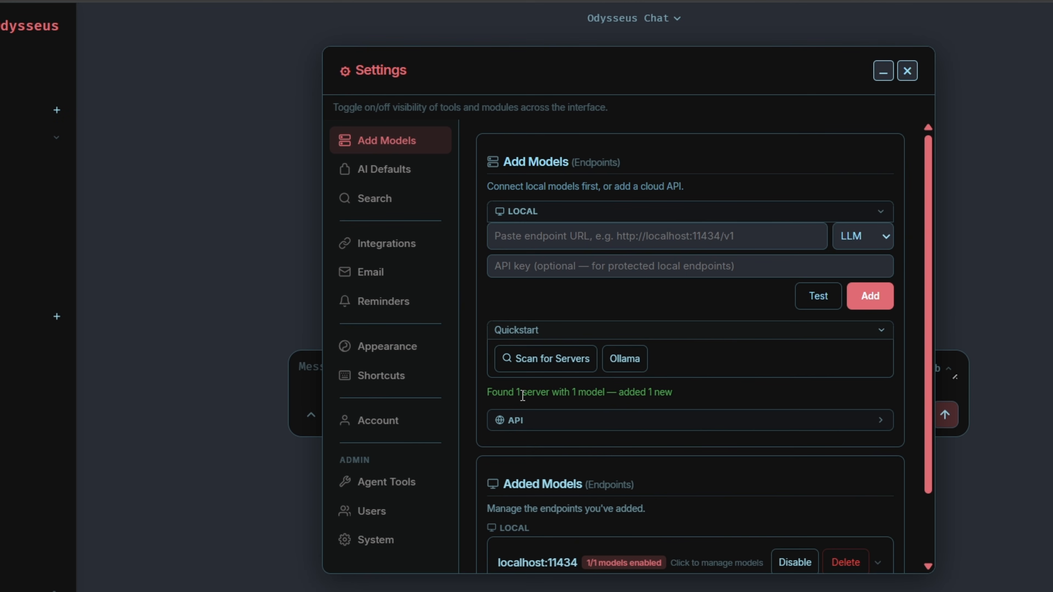
scroll(684, 400, "down", 2)
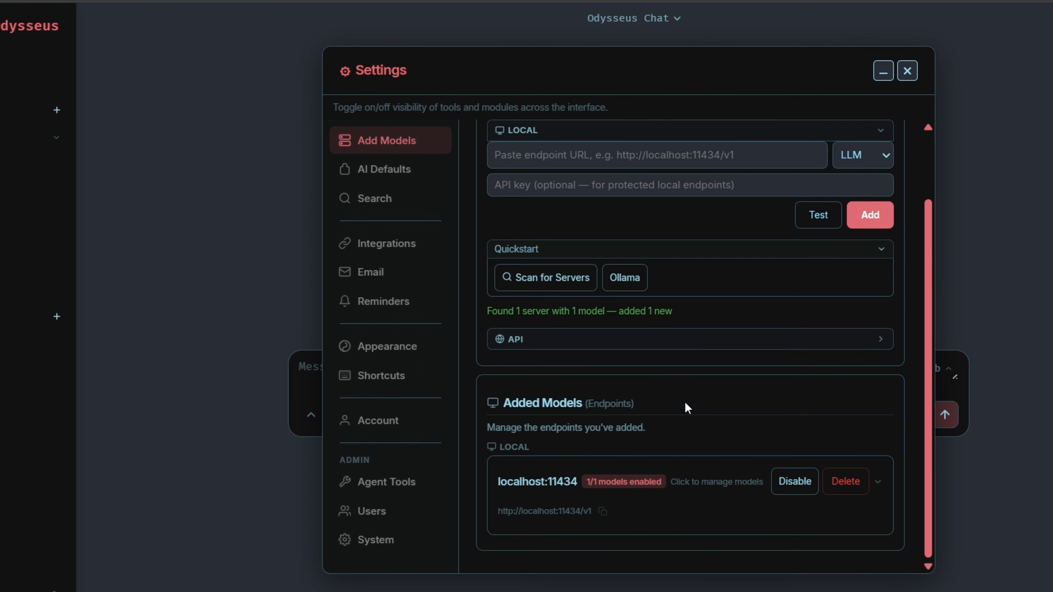
left_click(907, 73)
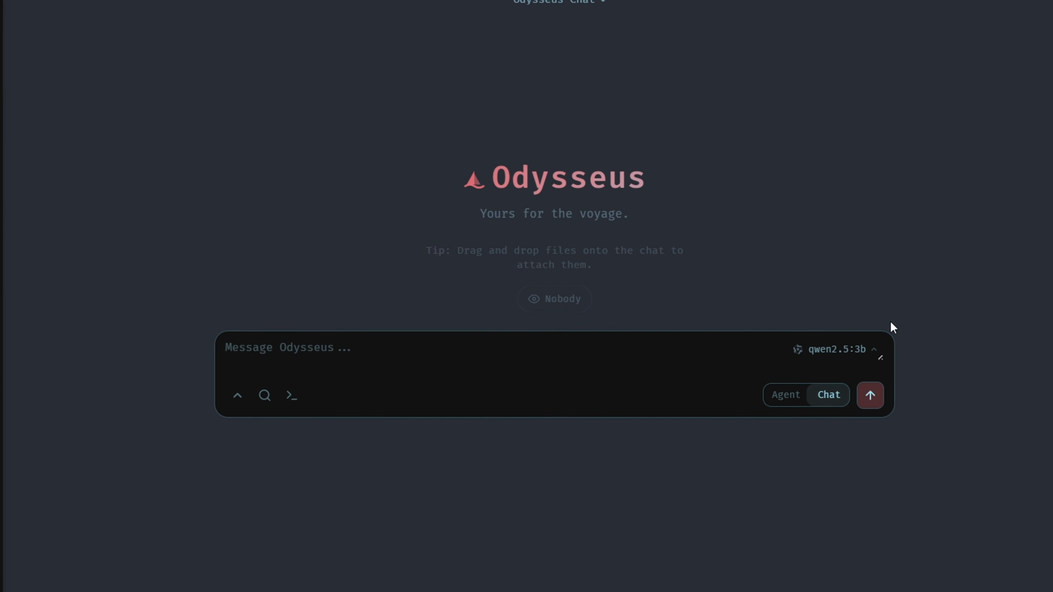
left_click(922, 372)
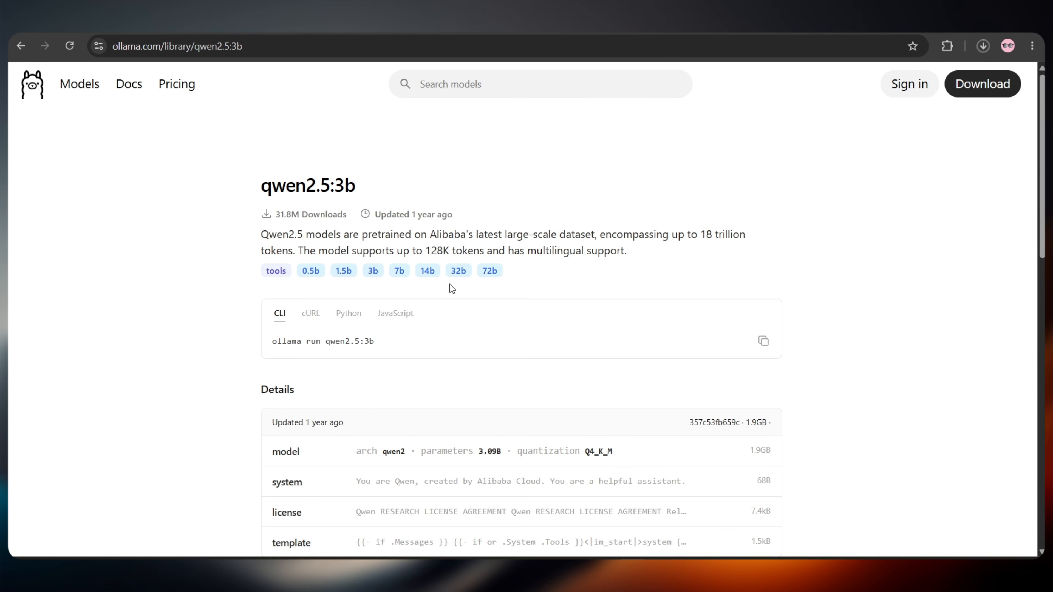
Step: Search the Ollama library for gemma, open the gemma2:2b variant of gemma2 and copy its CLI run command
left_click(450, 88)
type("gemma")
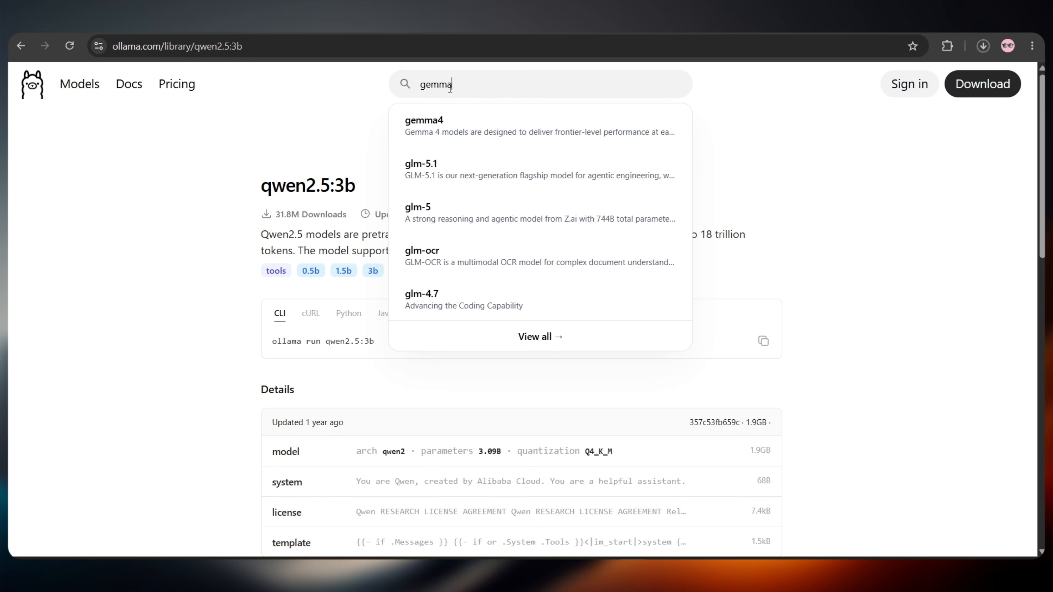
left_click(430, 252)
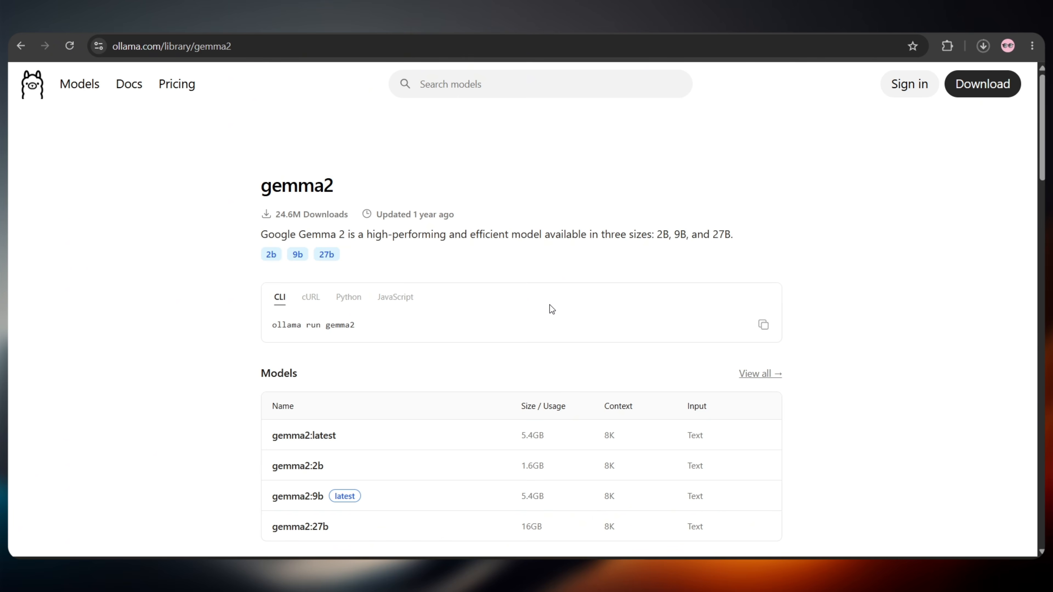
scroll(551, 309, "down", 3)
left_click(303, 347)
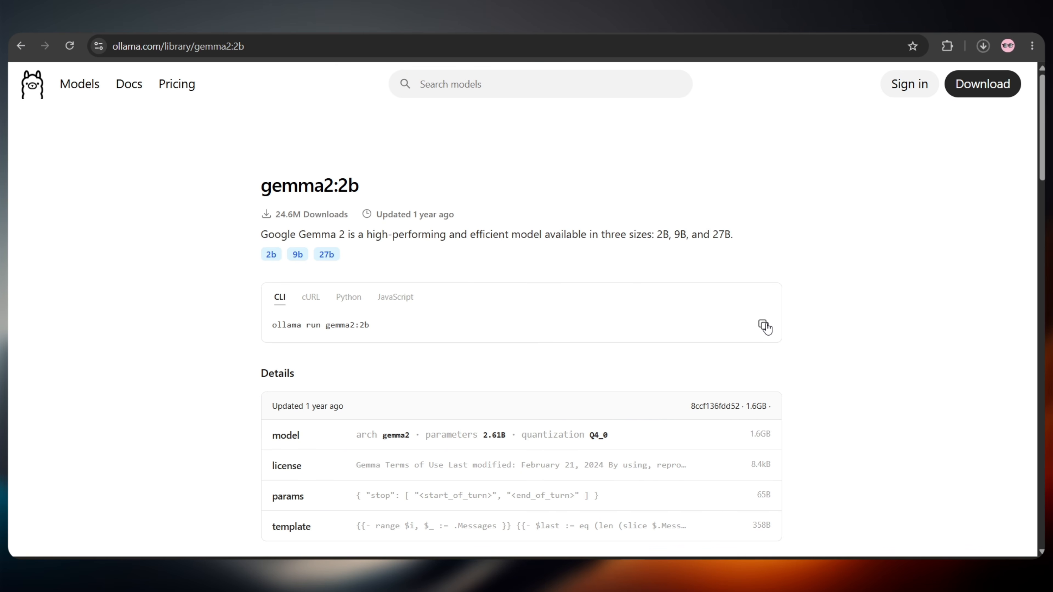
left_click(763, 323)
Step: Paste the gemma2:2b run command into the terminal, and open the settings in Odysseus
key("alt+Tab")
key("ctrl+v")
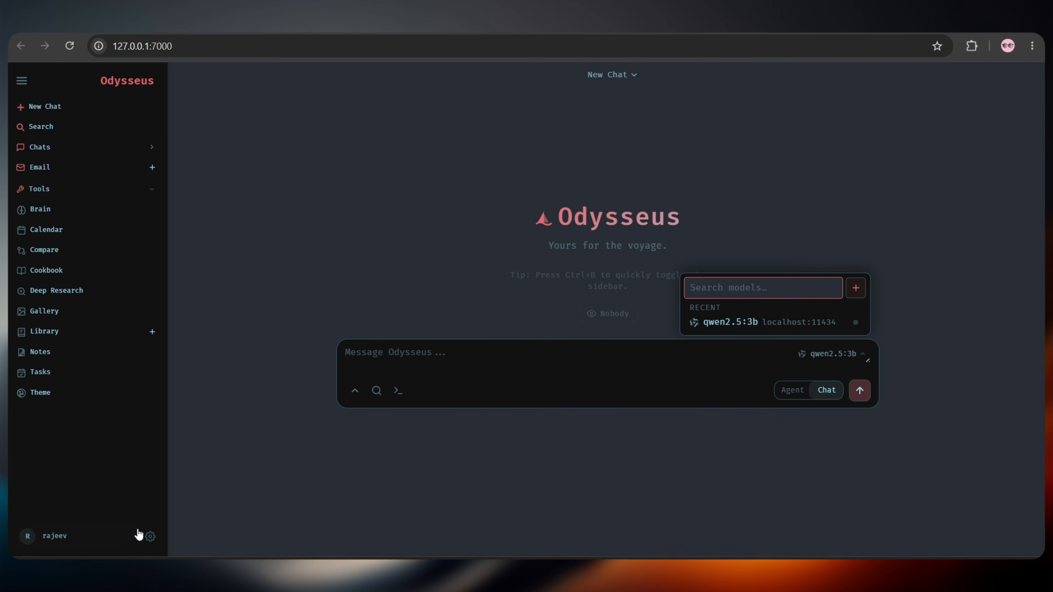
left_click(149, 536)
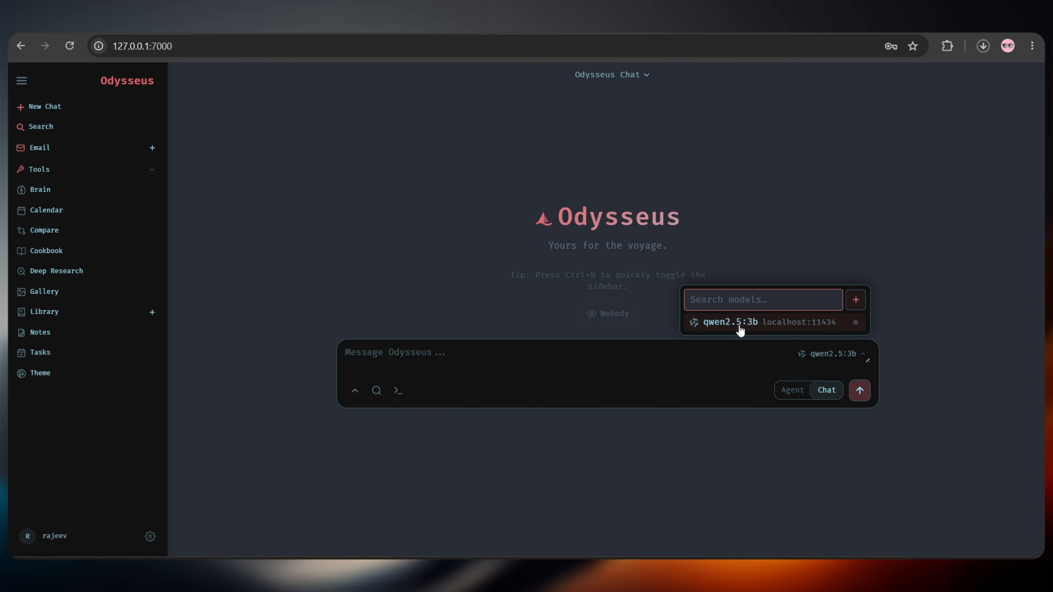
Step: Choose qwen2.5:3b as the Odysseus chat model and send it the message "Hi"
left_click(727, 327)
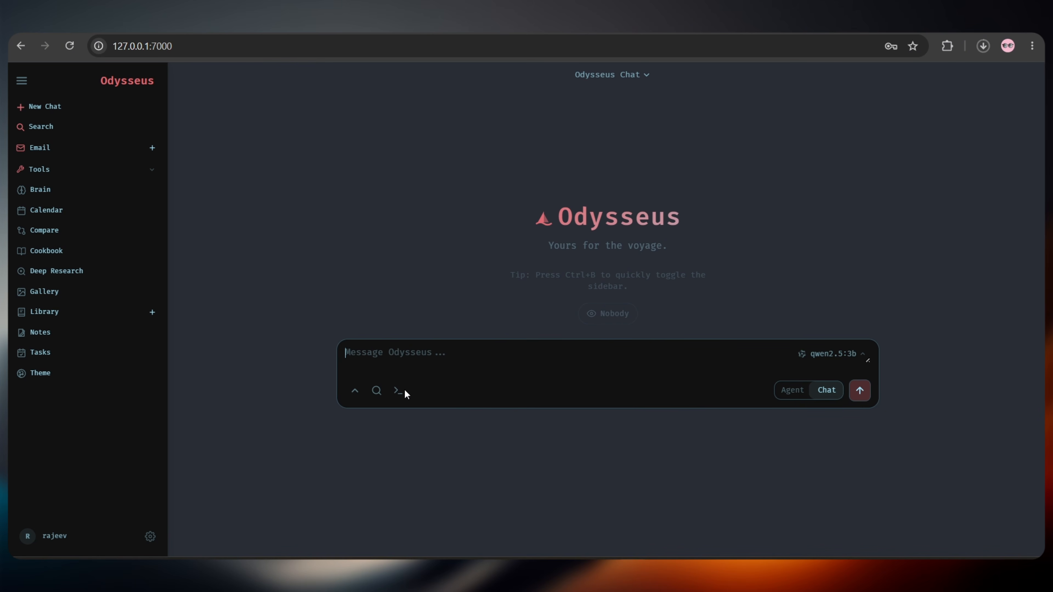
type("Hi")
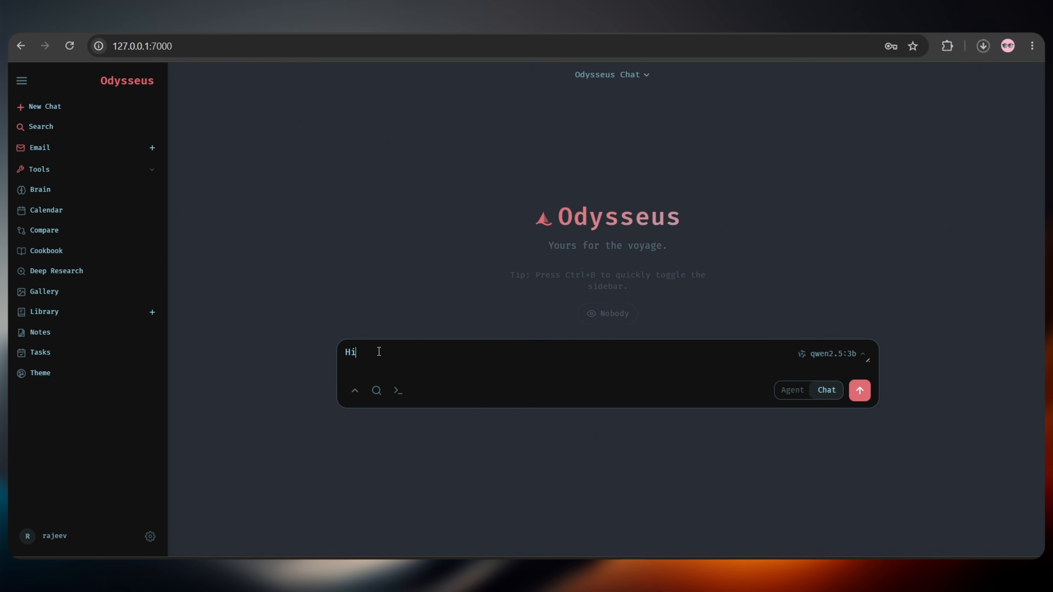
key("Return")
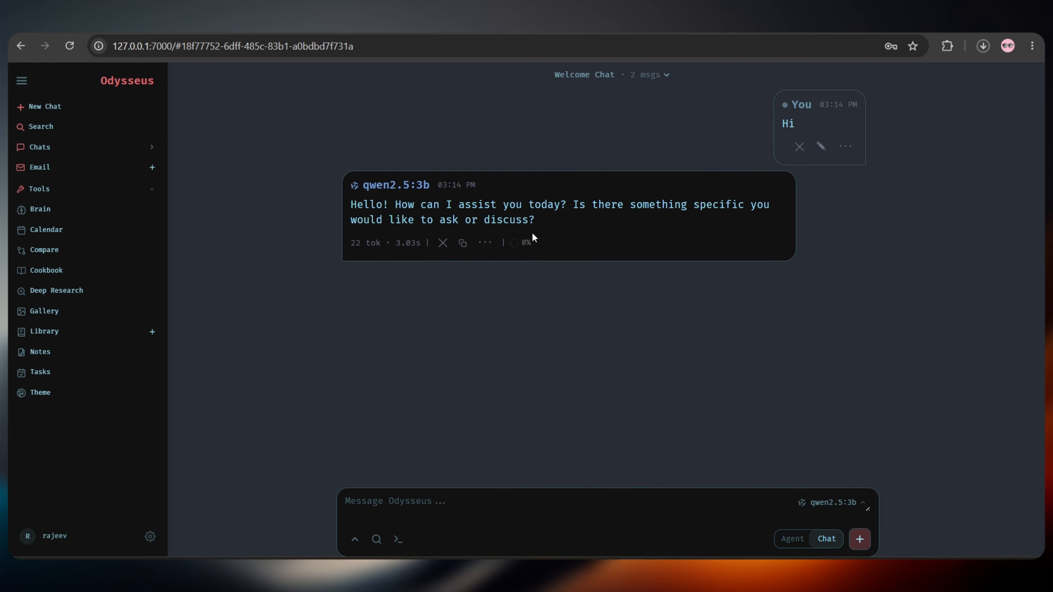
Step: Close the terminal window that runs the Odysseus server, including all its tabs, and reload the Odysseus page
key("alt+Tab")
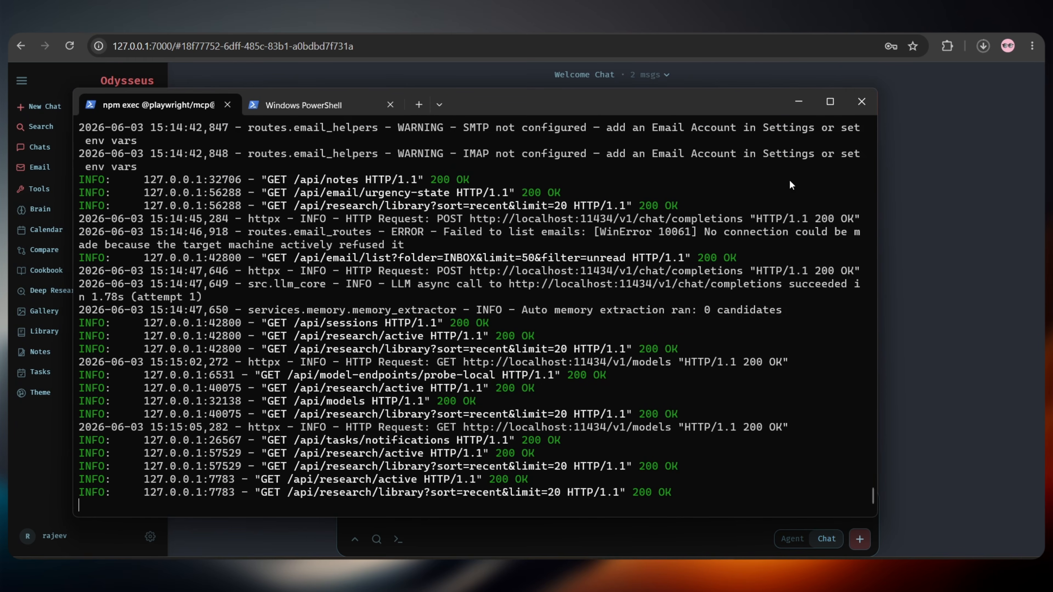
left_click(861, 102)
left_click(427, 338)
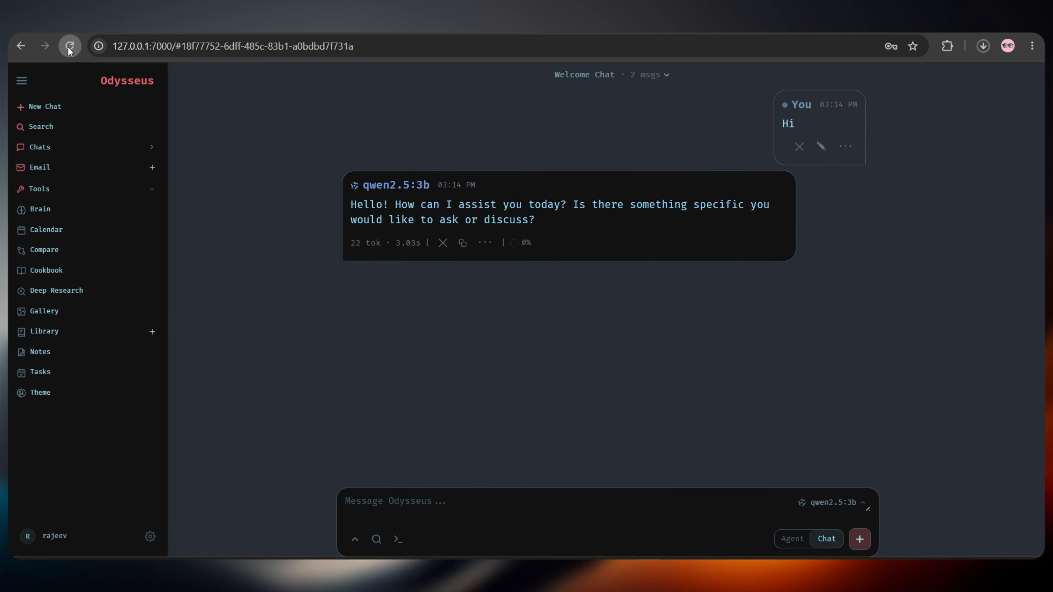
left_click(69, 46)
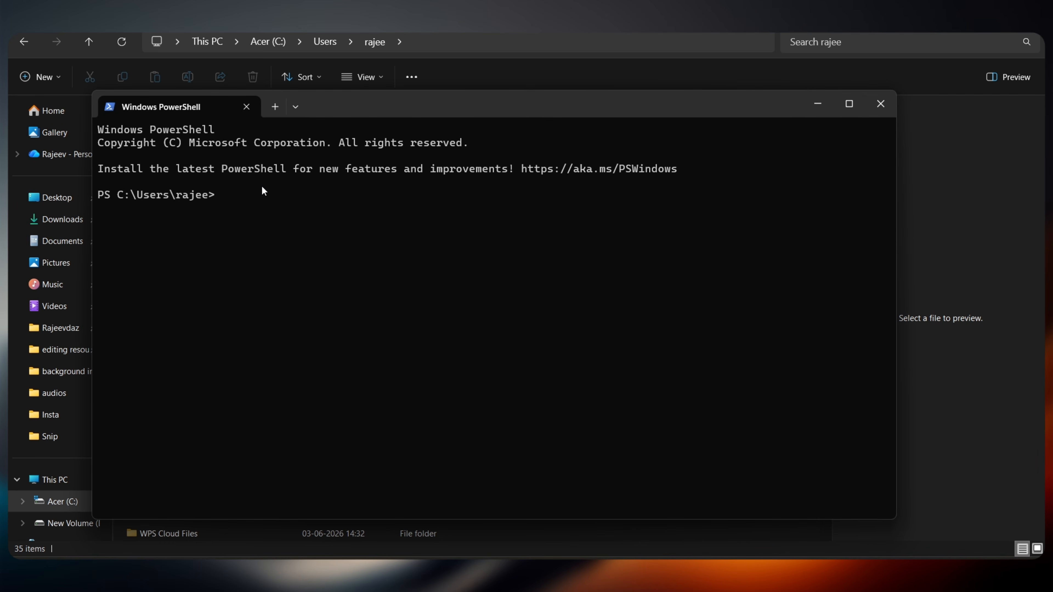
Step: Change to the odysseus folder in PowerShell and run the README's "python -m uvicorn app:app --host 127.0.0.1 --port 7000" command
type("cd")
type("odysseus")
key("Return")
left_click_drag(418, 436, 143, 436)
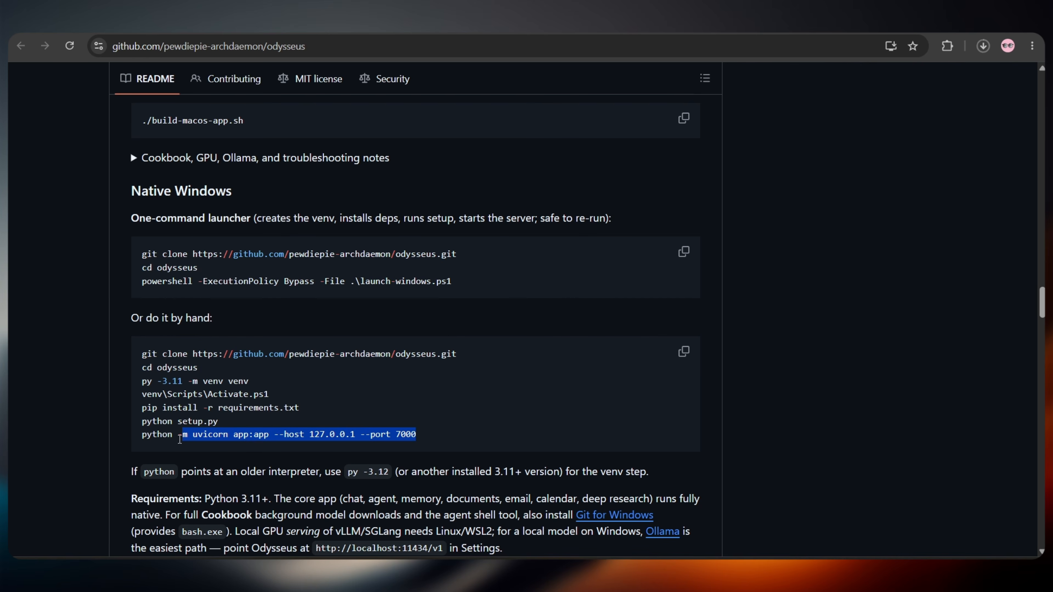
key("ctrl+c")
key("alt+Tab")
key("ctrl+v")
key("Return")
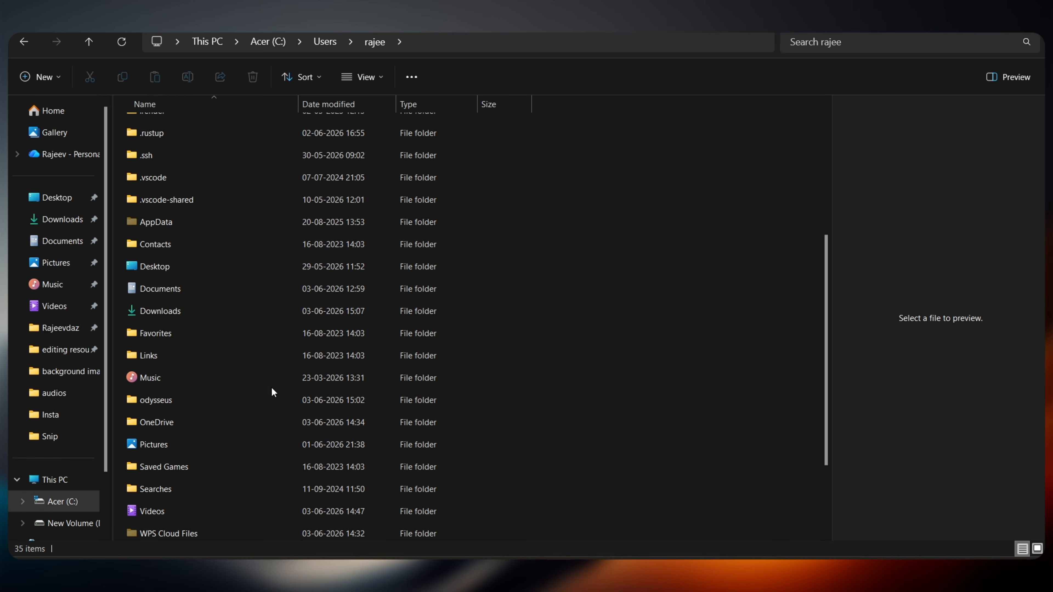
Step: Create a new text document in the odysseus folder and name it open.bat
double_click(186, 399)
scroll(602, 423, "down", 10)
right_click(602, 422)
mouse_move(637, 355)
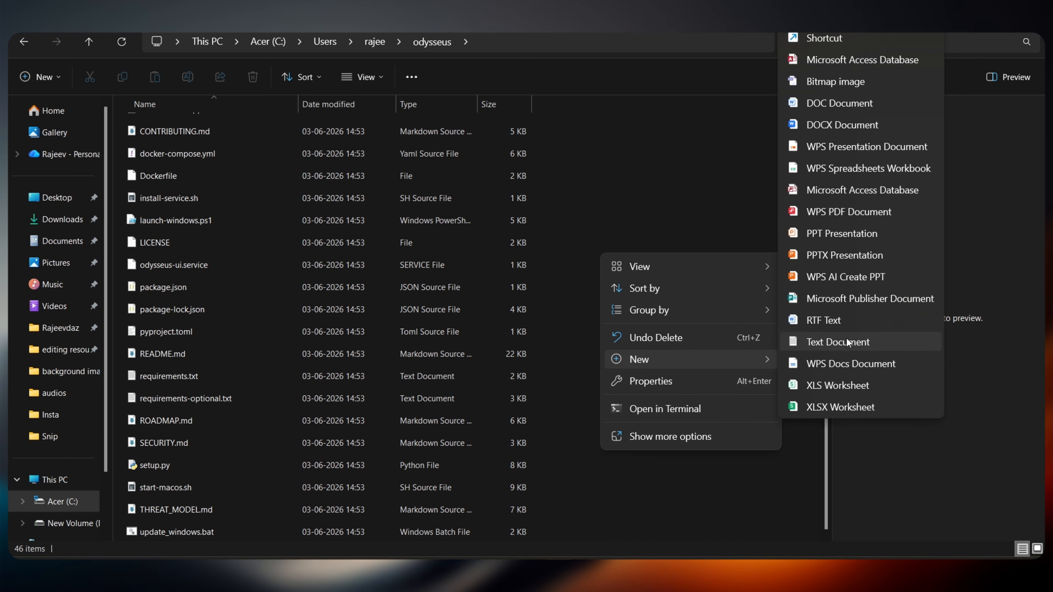
left_click(833, 341)
type("open.bat")
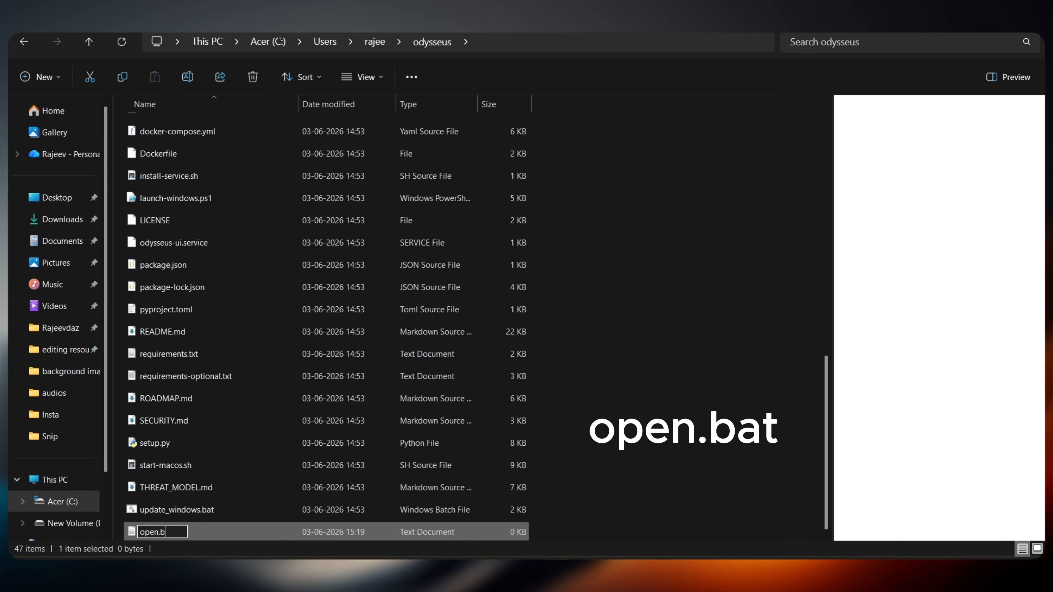
key("Return")
Step: Open open.bat for editing in Notepad and paste in the script that starts the server on port 7000 and opens its page
right_click(195, 532)
left_click(232, 484)
left_click(264, 166)
key("ctrl+v")
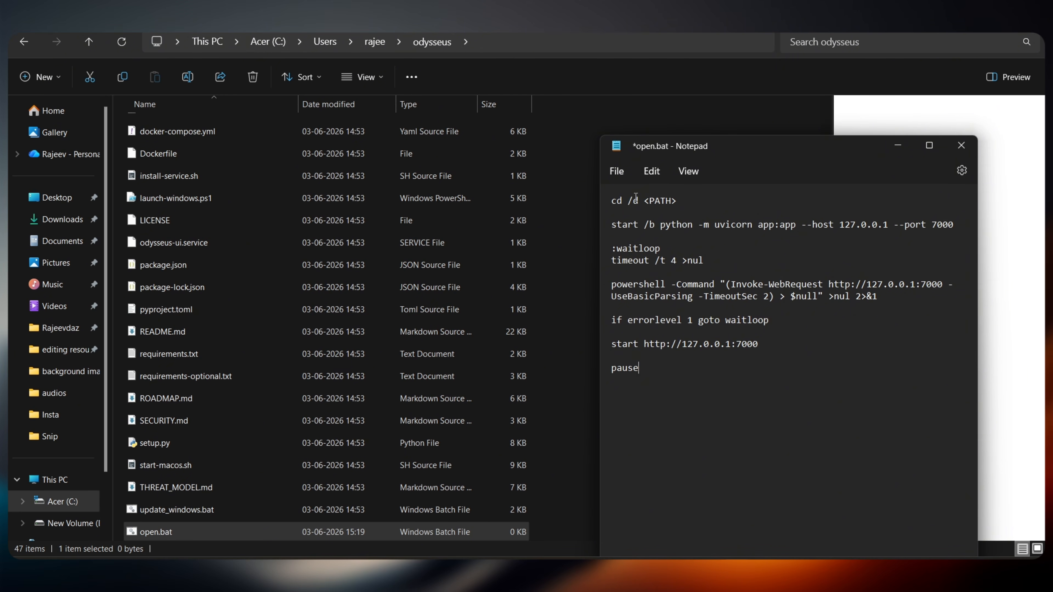
Step: Replace the <PATH> placeholder in open.bat with the odysseus folder's path and save the file
left_click_drag(678, 202, 646, 206)
left_click(490, 42)
key("ctrl+c")
key("alt+Tab")
key("ctrl+v")
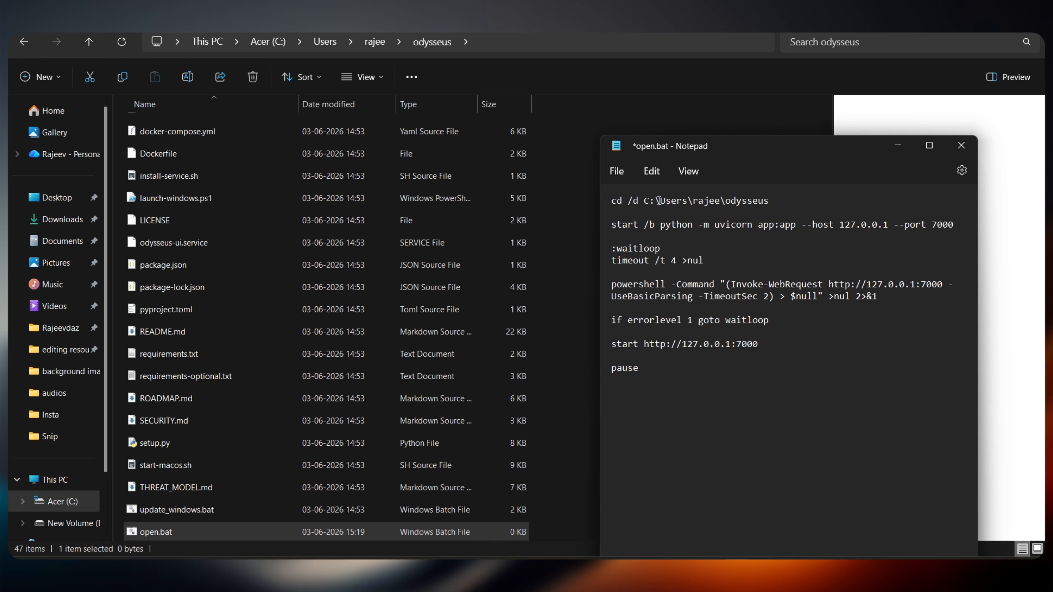
key("ctrl+s")
Step: Put open.bat on the desktop and run it from there to start Odysseus
right_click(228, 531)
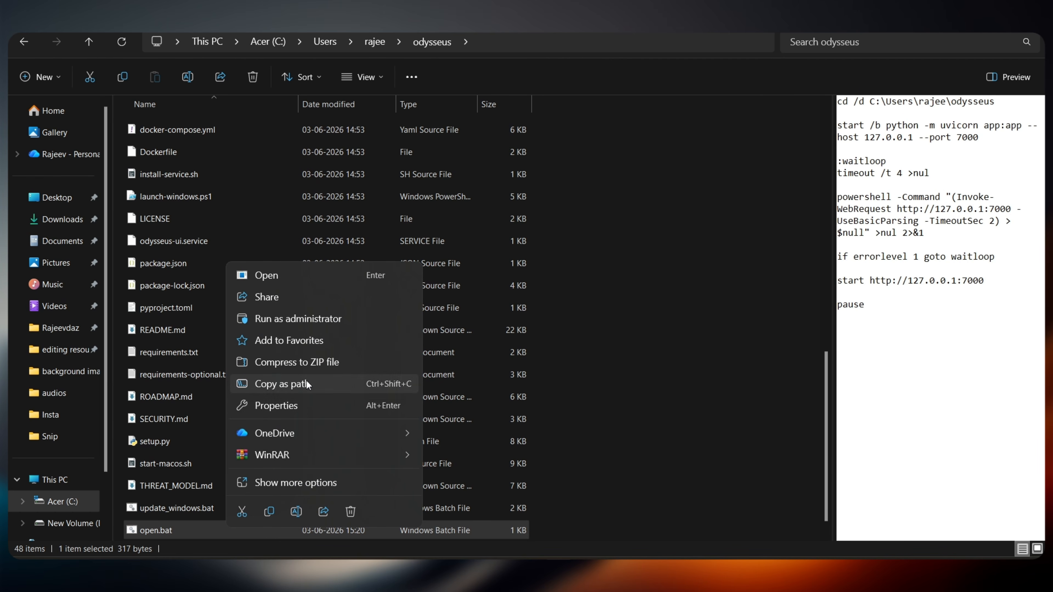
left_click(295, 483)
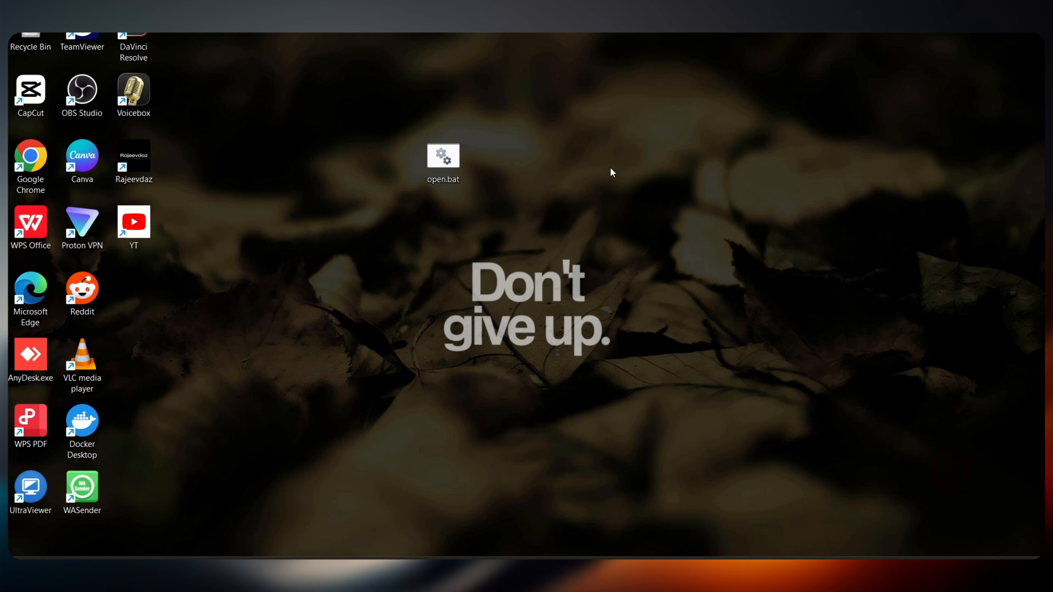
double_click(446, 162)
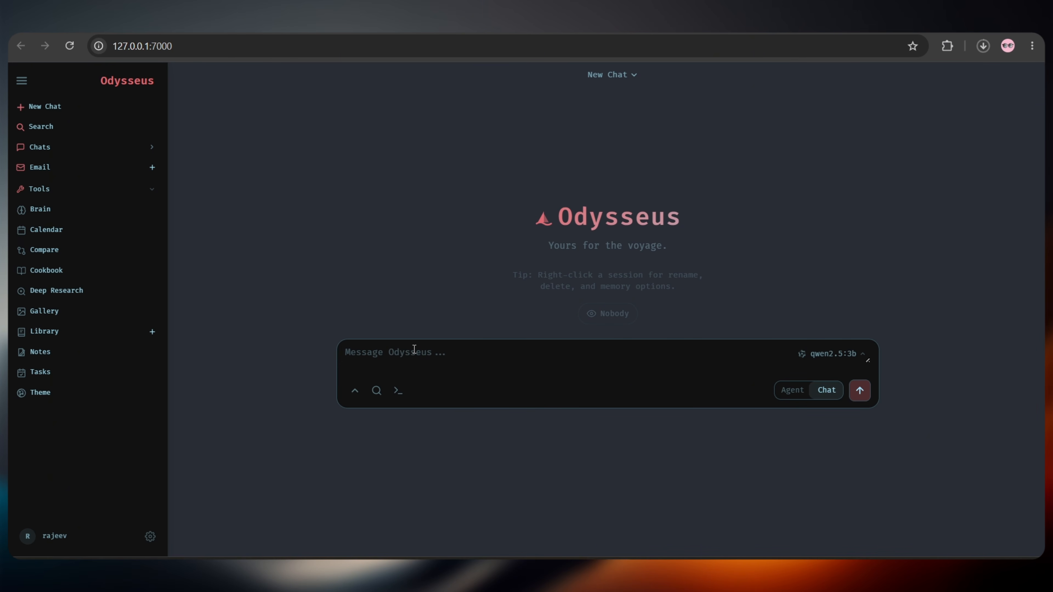
Step: Send the message "Don't forget to like and subscribe." in a new Odysseus chat
type("Do")
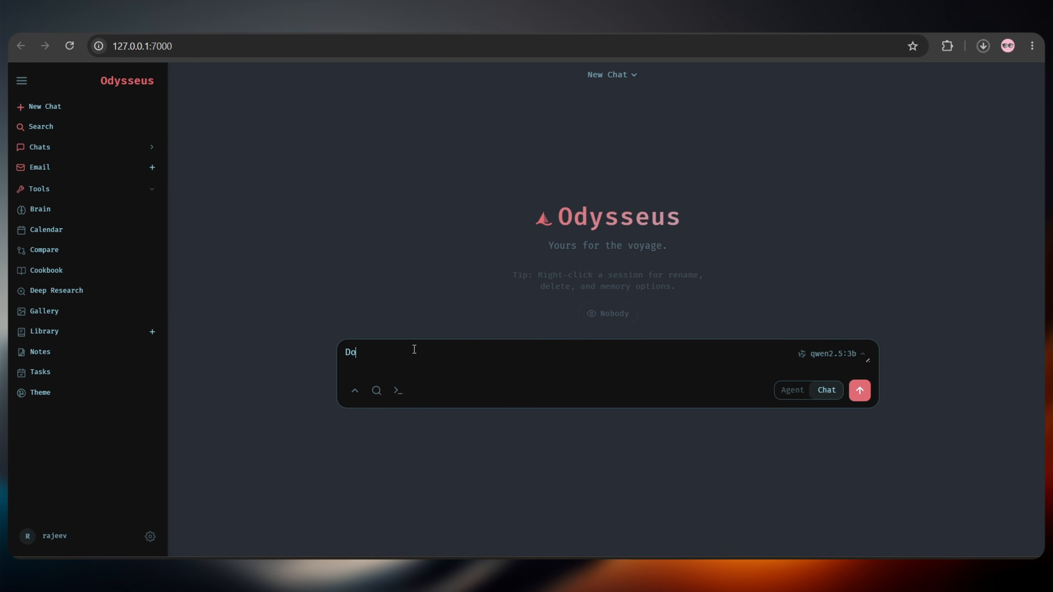
type("n't forget to like and subscribe")
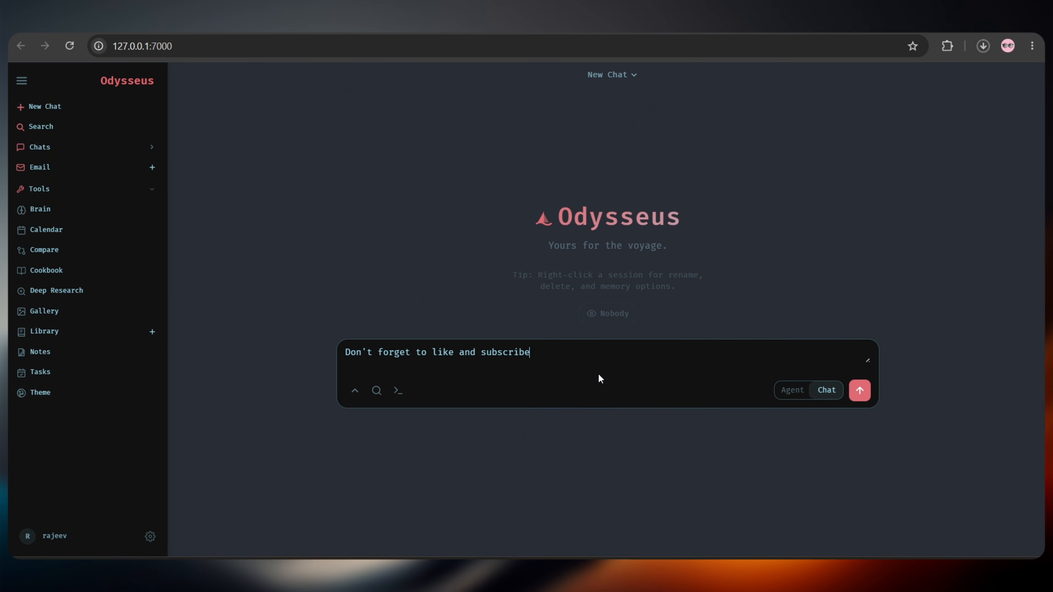
type(".")
left_click(859, 397)
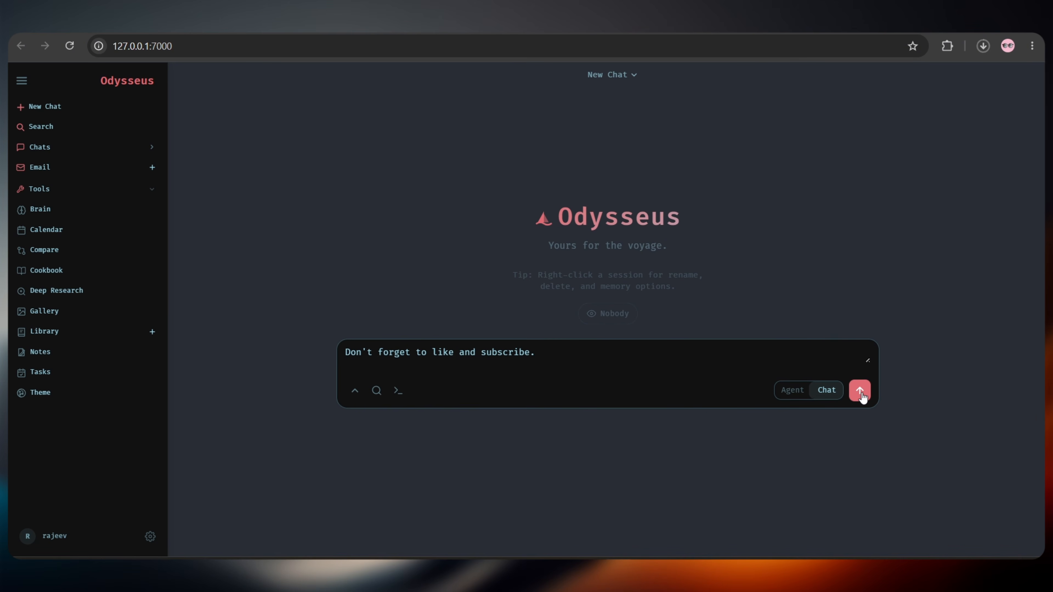